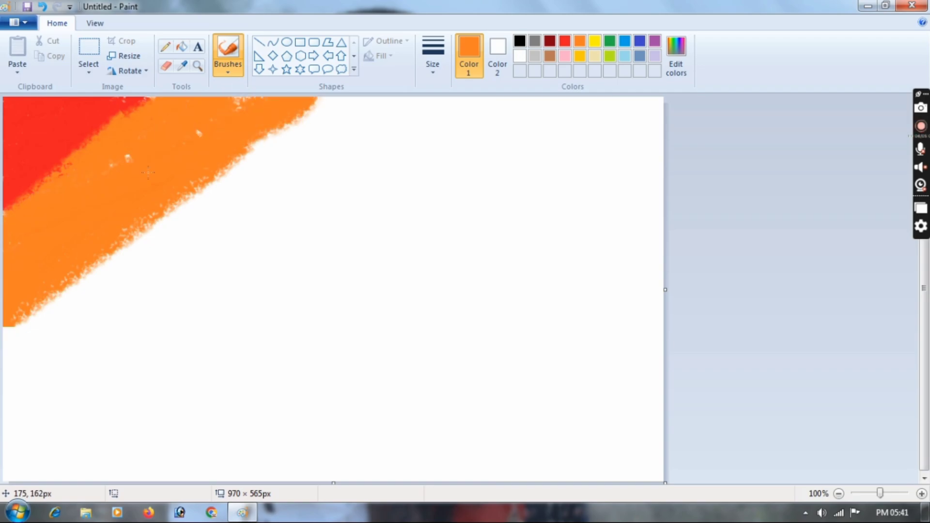
Widen the orange diagonal band beside the red upper-left corner until it reaches far down the canvas's left edge
drag(149, 173, 7, 277)
mouse_move(12, 355)
mouse_down()
mouse_move(68, 312)
mouse_move(5, 342)
mouse_move(339, 103)
mouse_move(160, 220)
mouse_move(116, 274)
mouse_move(341, 104)
mouse_move(314, 103)
mouse_move(12, 409)
mouse_move(135, 306)
mouse_move(274, 156)
mouse_move(286, 129)
mouse_move(205, 222)
mouse_move(300, 156)
mouse_move(141, 242)
mouse_move(200, 255)
mouse_move(24, 426)
mouse_move(382, 116)
mouse_up()
mouse_move(304, 169)
mouse_down()
mouse_move(291, 204)
mouse_move(112, 319)
mouse_move(186, 225)
mouse_up()
drag(139, 154, 1, 448)
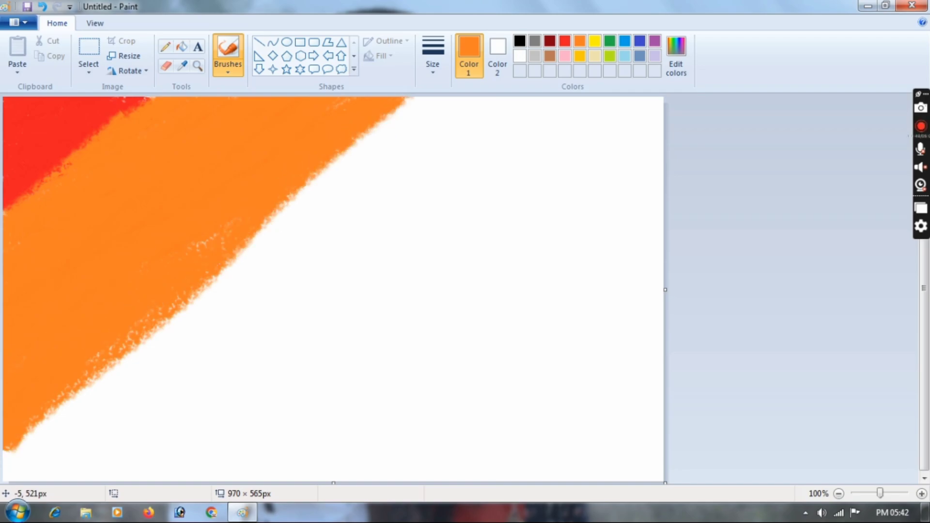
Set Color 1 to a custom grey lighter than the standard light grey swatch
click(535, 56)
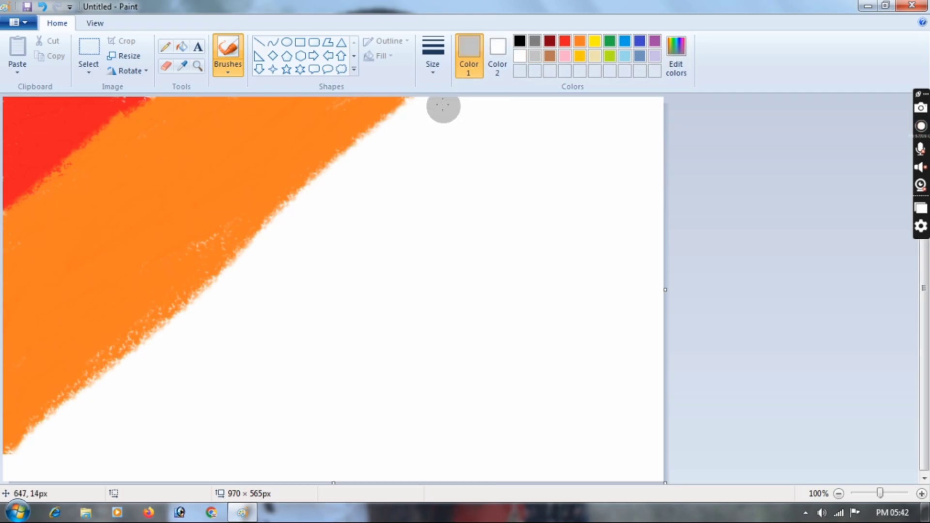
click(677, 57)
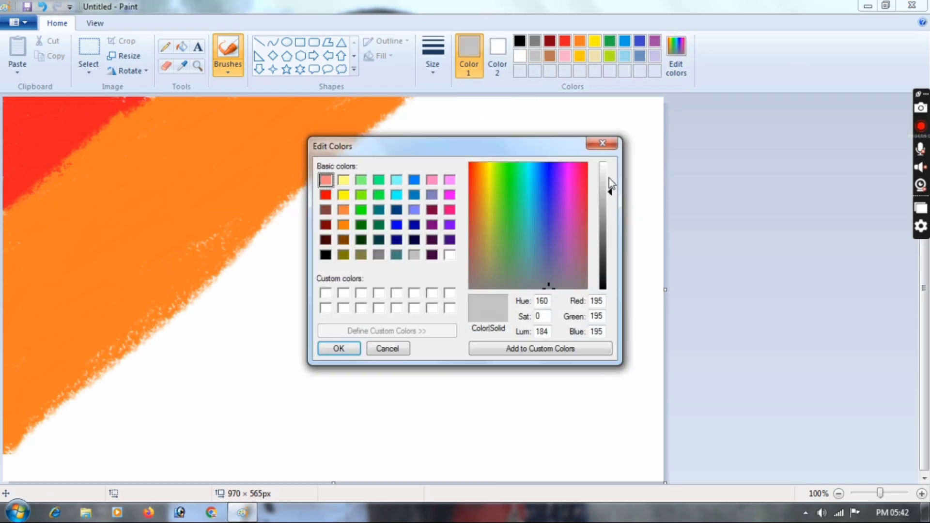
drag(611, 184, 606, 177)
click(338, 349)
Paint a wide light grey diagonal band along the orange one, from the lower-left area to the upper-right corner
mouse_move(411, 154)
mouse_down()
mouse_move(453, 99)
mouse_move(310, 184)
mouse_move(20, 450)
mouse_move(33, 426)
mouse_move(250, 254)
mouse_up()
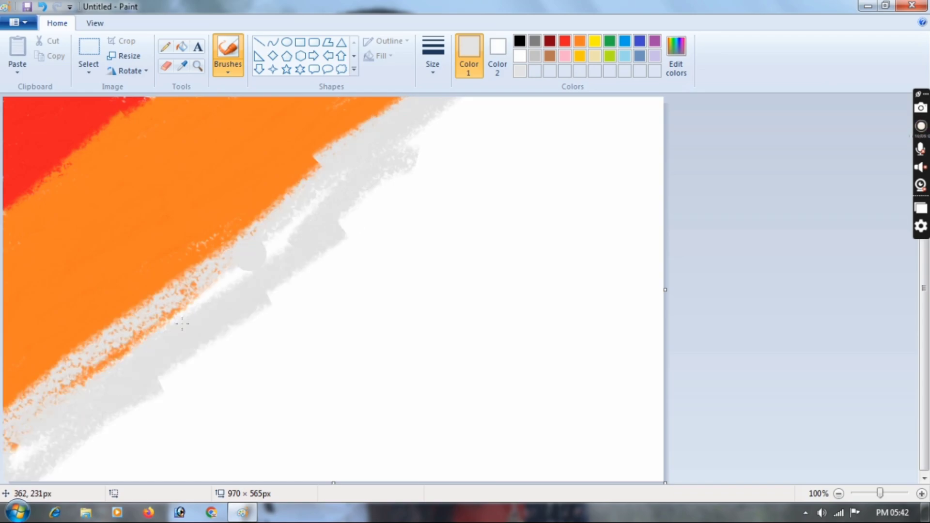
mouse_move(182, 324)
mouse_down()
mouse_move(145, 329)
mouse_move(17, 407)
mouse_move(567, 111)
mouse_move(158, 429)
mouse_move(581, 141)
mouse_move(601, 99)
mouse_move(229, 365)
mouse_move(124, 427)
mouse_move(445, 295)
mouse_move(356, 330)
mouse_move(252, 334)
mouse_up()
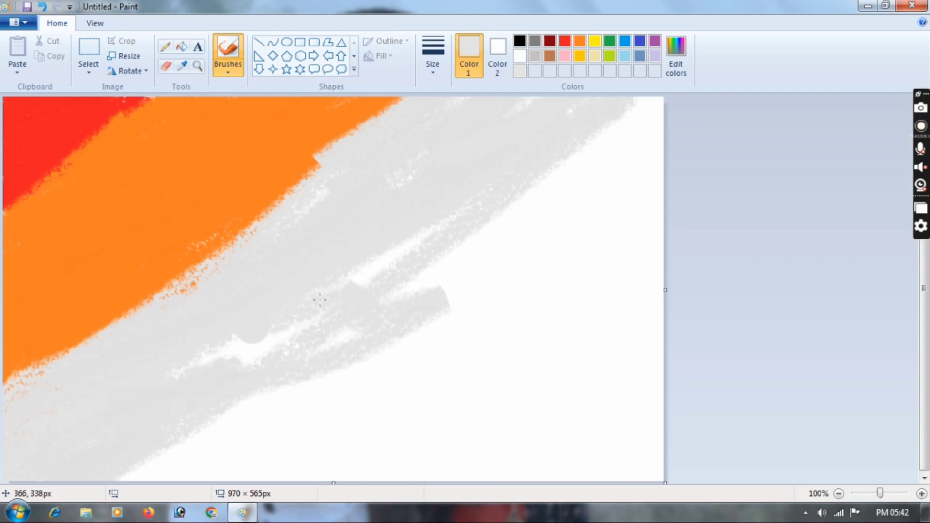
mouse_move(320, 300)
mouse_down()
mouse_move(270, 337)
mouse_move(378, 271)
mouse_move(404, 236)
mouse_move(545, 118)
mouse_up()
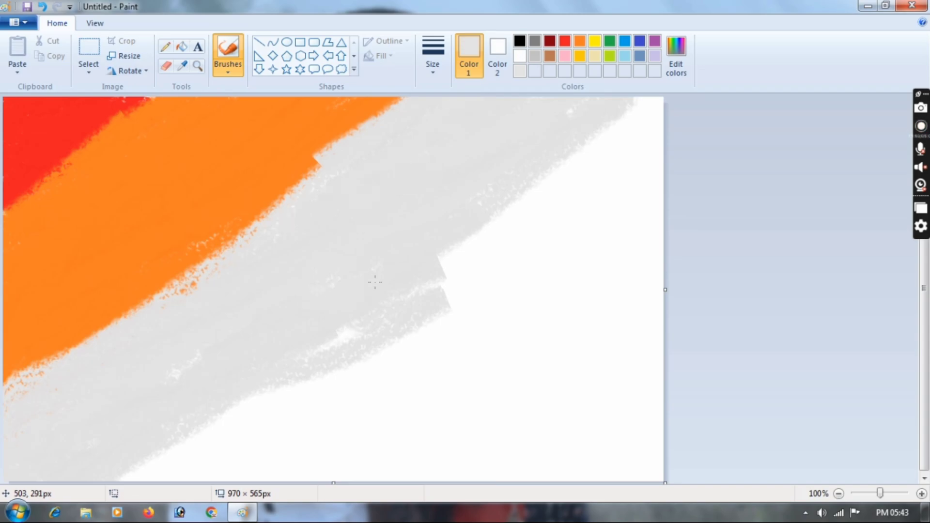
mouse_move(302, 288)
mouse_down()
mouse_move(102, 403)
mouse_move(177, 401)
mouse_move(154, 467)
mouse_move(136, 475)
mouse_move(290, 404)
mouse_move(375, 338)
mouse_move(74, 463)
mouse_move(76, 478)
mouse_move(192, 451)
mouse_move(305, 381)
mouse_move(435, 292)
mouse_move(520, 188)
mouse_move(192, 337)
mouse_move(334, 268)
mouse_move(477, 255)
mouse_move(345, 313)
mouse_move(288, 350)
mouse_move(422, 283)
mouse_up()
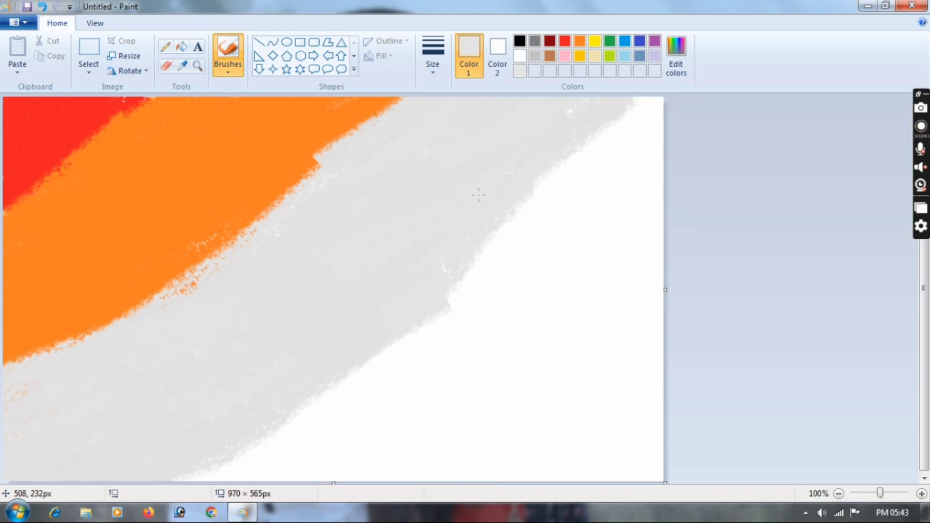
mouse_move(572, 116)
mouse_down()
mouse_move(588, 109)
mouse_move(403, 259)
mouse_up()
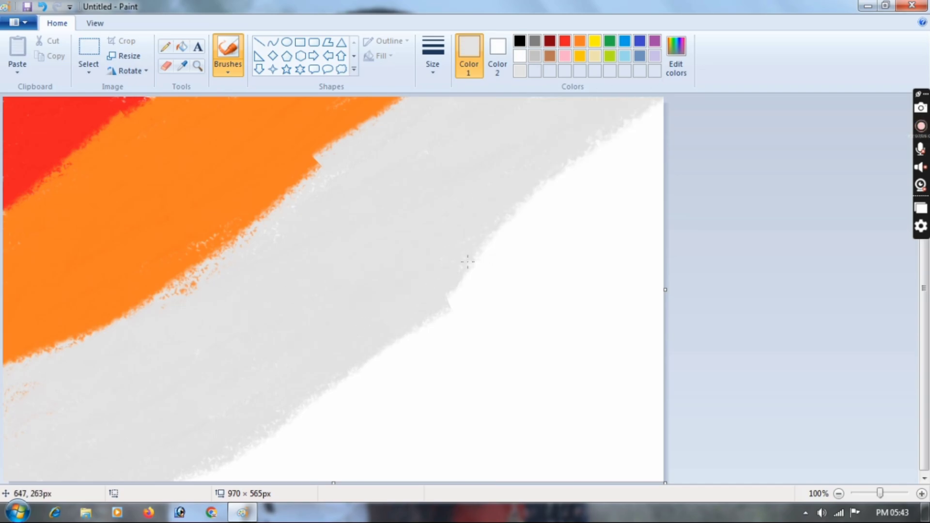
drag(467, 262, 686, 101)
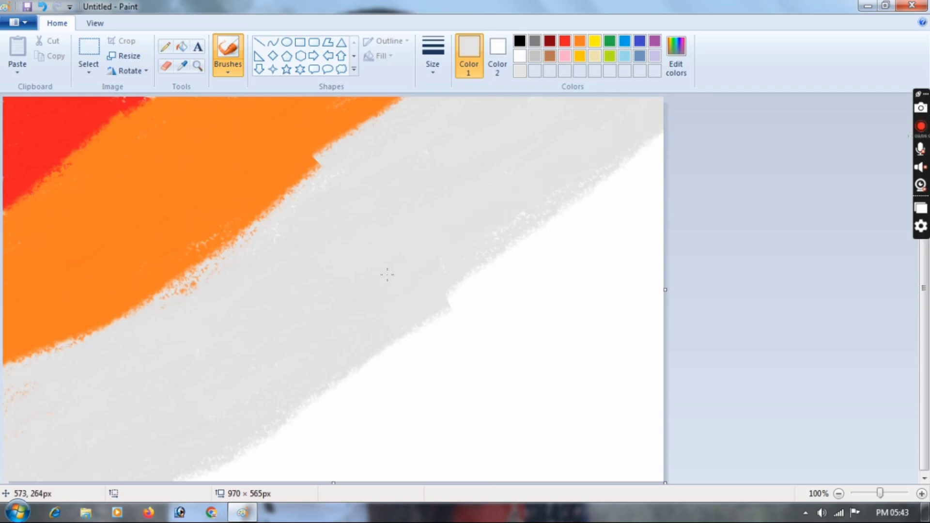
Touch up the orange band's edge against the light grey band at its lower-left and upper ends with orange
click(580, 41)
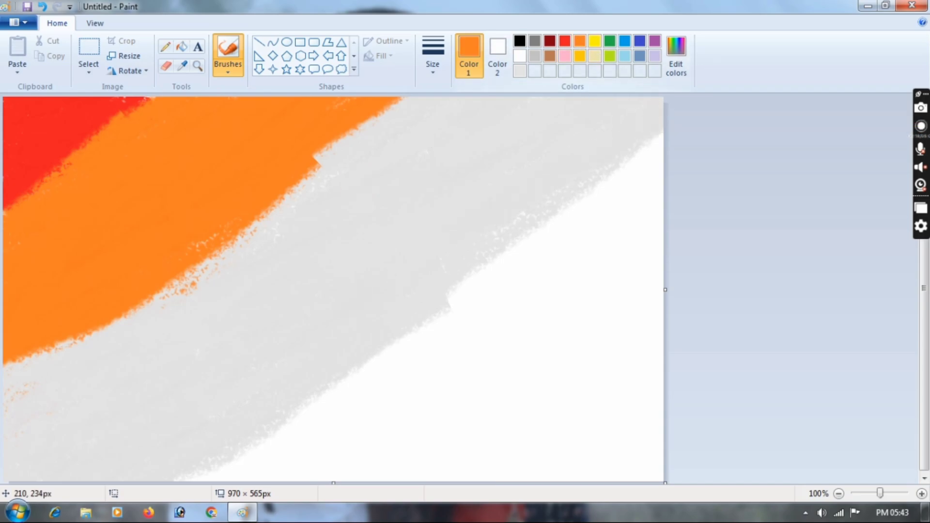
mouse_move(15, 373)
mouse_down()
mouse_move(9, 368)
mouse_move(101, 338)
mouse_move(125, 302)
mouse_move(42, 363)
mouse_up()
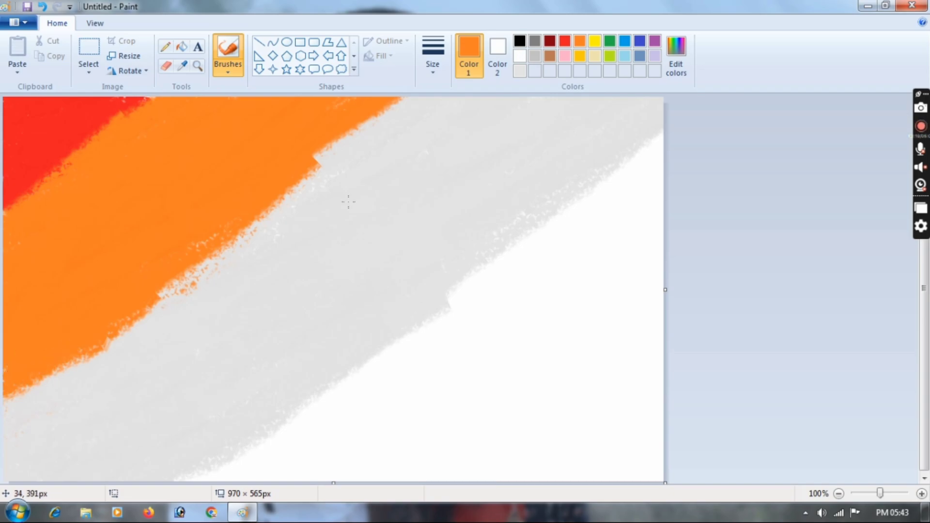
mouse_move(321, 157)
mouse_down()
mouse_move(226, 164)
mouse_move(334, 155)
mouse_up()
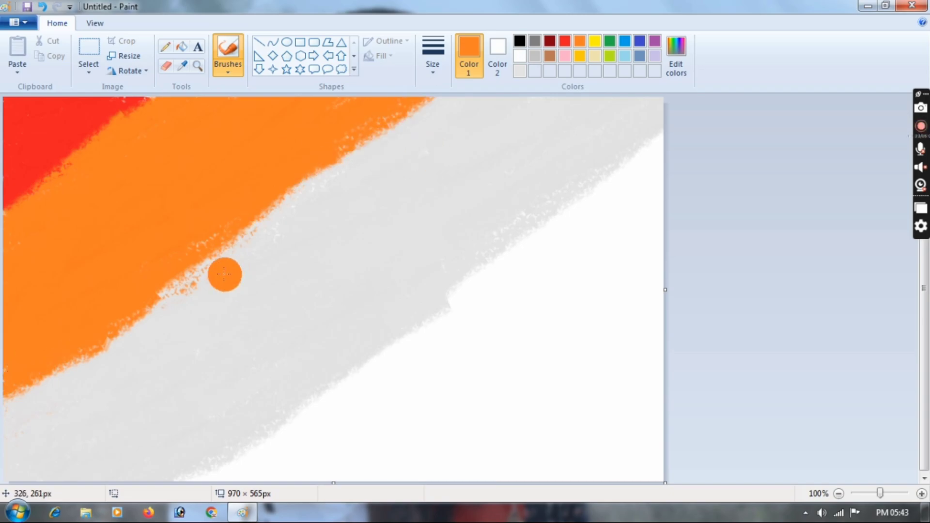
Fill the lower-right part of the canvas with green strokes and straighten the orange band's edge along the light grey
click(608, 44)
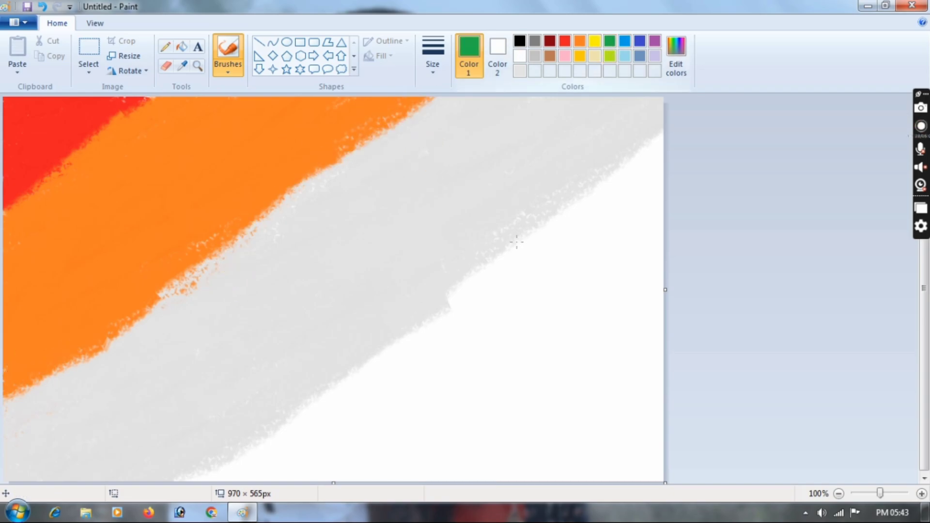
mouse_move(654, 140)
mouse_down()
mouse_move(375, 380)
mouse_move(188, 493)
mouse_move(585, 309)
mouse_move(645, 266)
mouse_move(539, 277)
mouse_move(549, 299)
mouse_move(670, 195)
mouse_move(571, 276)
mouse_move(668, 181)
mouse_move(633, 162)
mouse_move(191, 469)
mouse_up()
mouse_move(519, 407)
mouse_down()
mouse_move(478, 373)
mouse_move(534, 340)
mouse_move(417, 404)
mouse_move(417, 390)
mouse_move(334, 485)
mouse_move(402, 421)
mouse_move(547, 429)
mouse_move(457, 435)
mouse_move(548, 388)
mouse_move(470, 397)
mouse_move(629, 302)
mouse_move(663, 387)
mouse_move(649, 436)
mouse_move(651, 347)
mouse_move(590, 414)
mouse_move(530, 515)
mouse_move(468, 515)
mouse_move(609, 458)
mouse_move(547, 479)
mouse_move(643, 461)
mouse_move(530, 410)
mouse_move(667, 405)
mouse_move(517, 454)
mouse_move(695, 456)
mouse_move(588, 439)
mouse_move(652, 256)
mouse_move(658, 290)
mouse_move(652, 279)
mouse_move(666, 255)
mouse_move(616, 374)
mouse_move(512, 359)
mouse_up()
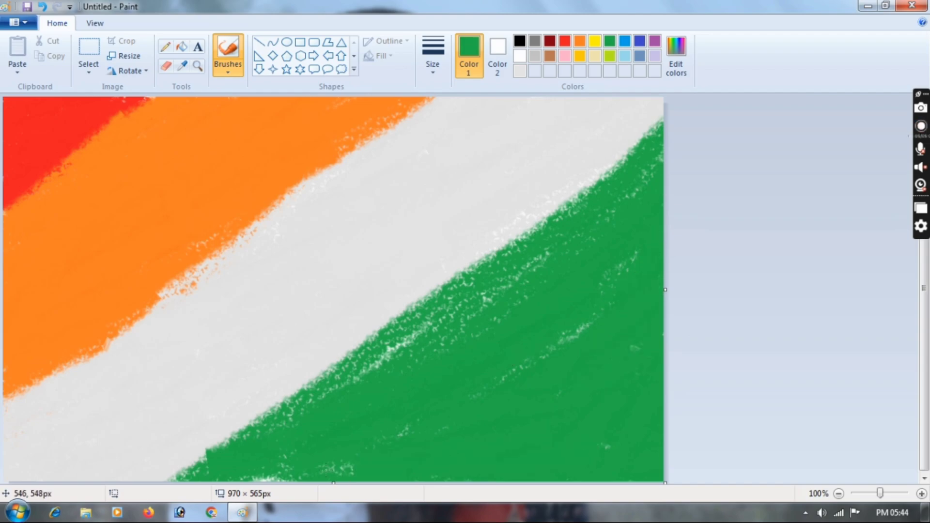
mouse_move(375, 471)
mouse_down()
mouse_move(339, 430)
mouse_move(408, 383)
mouse_move(488, 301)
mouse_move(604, 207)
mouse_move(629, 145)
mouse_move(668, 123)
mouse_move(407, 297)
mouse_move(125, 503)
mouse_up()
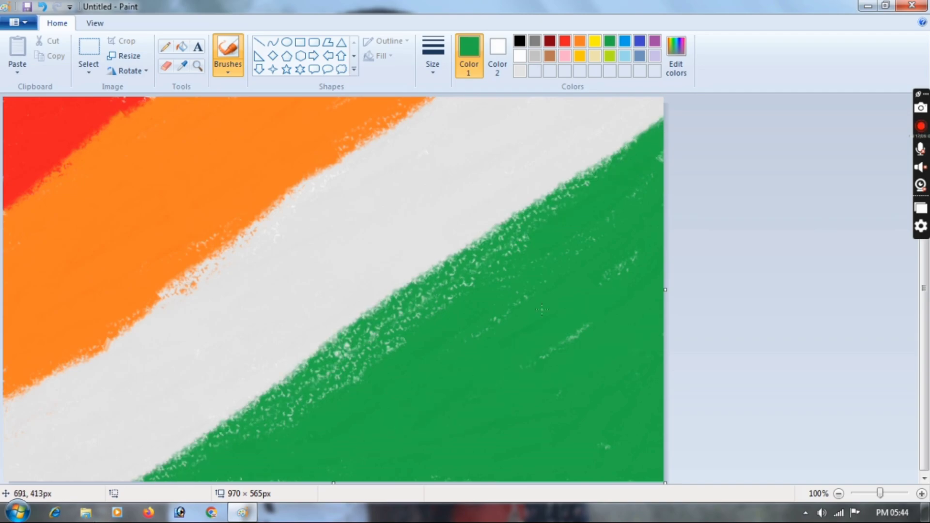
click(580, 41)
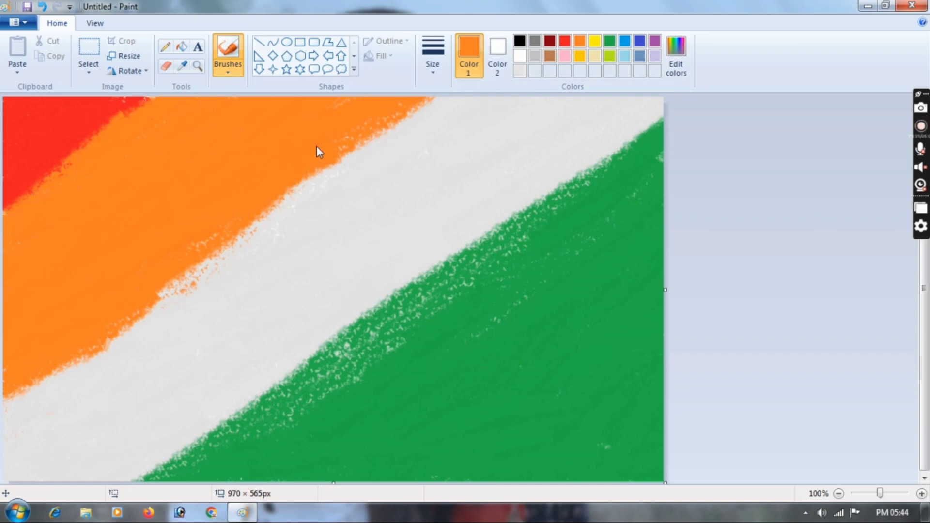
mouse_move(12, 410)
mouse_down()
mouse_move(31, 403)
mouse_move(111, 356)
mouse_move(217, 254)
mouse_move(457, 86)
mouse_up()
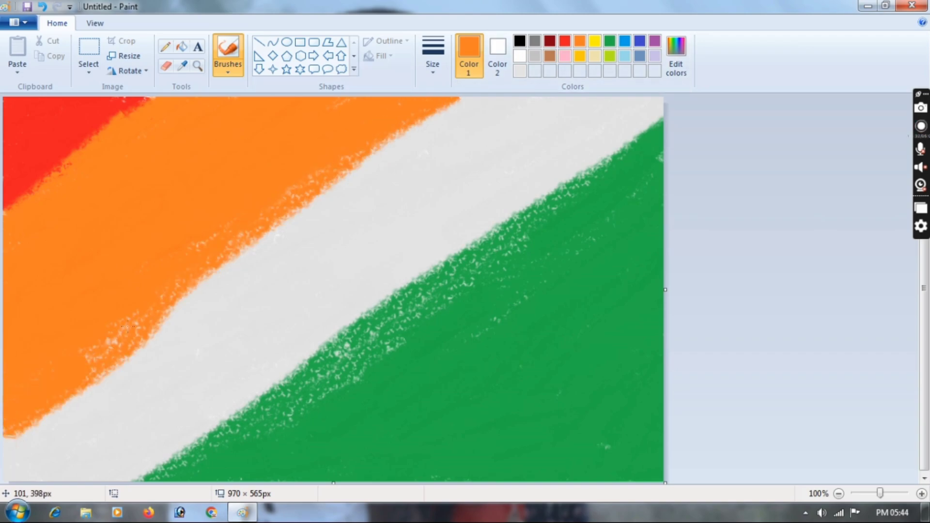
Resize the picture by pixels to a vertical size of 5 without maintaining the aspect ratio
click(125, 56)
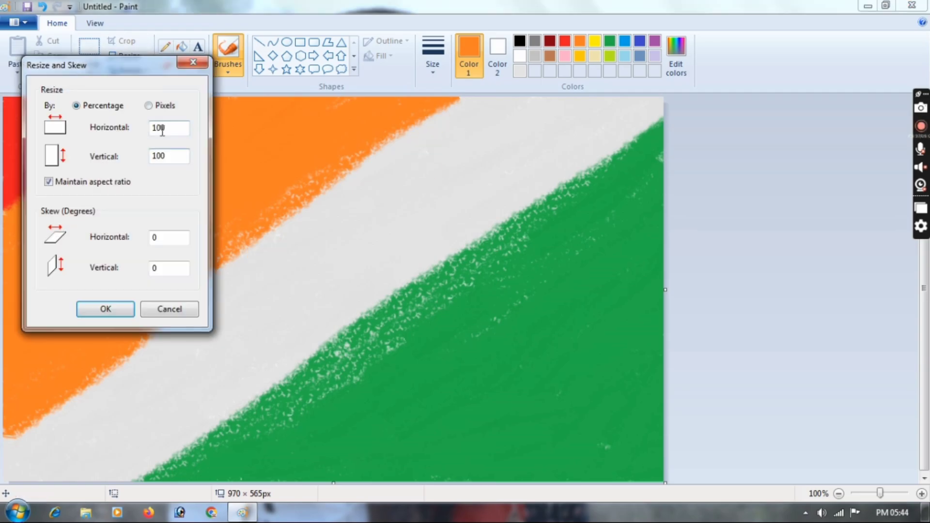
click(148, 105)
click(49, 182)
click(162, 156)
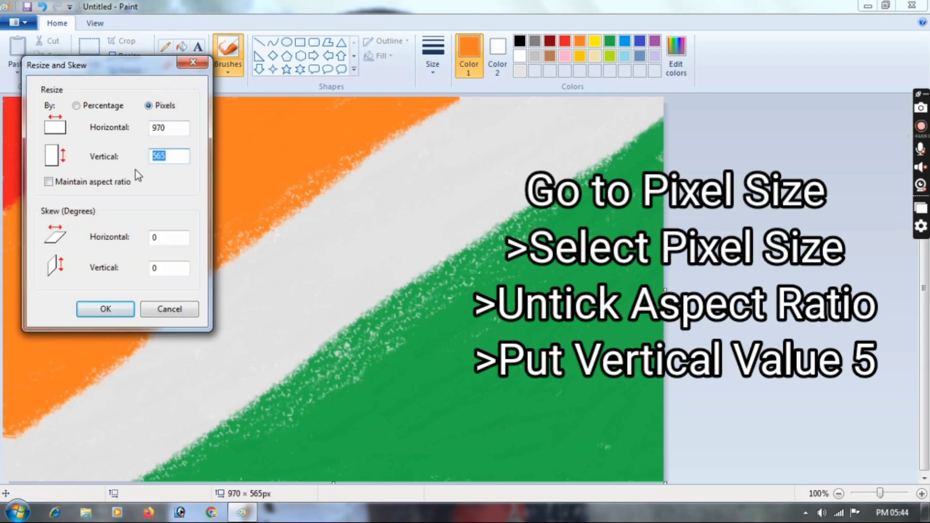
text(5)
key(Return)
Stretch the picture back to a vertical size of 565 pixels with the aspect ratio unlocked
click(128, 57)
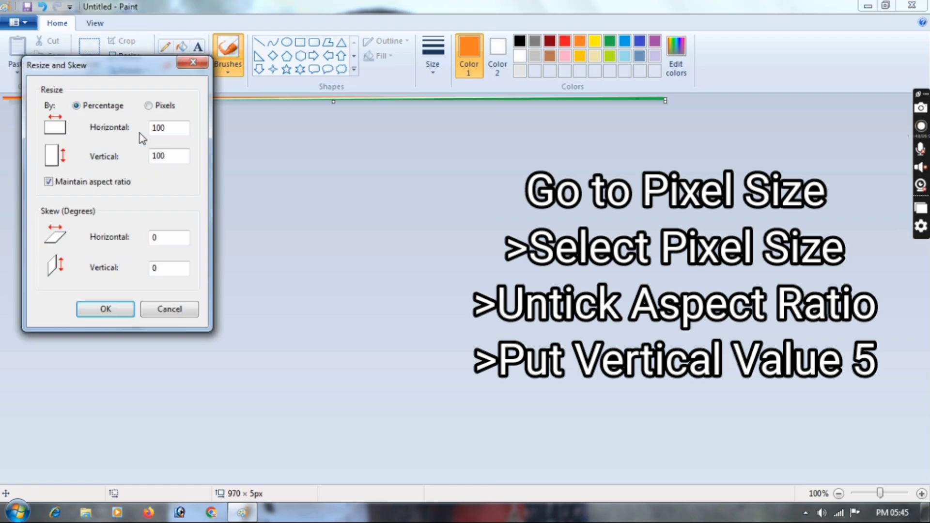
click(148, 105)
click(48, 182)
double_click(155, 156)
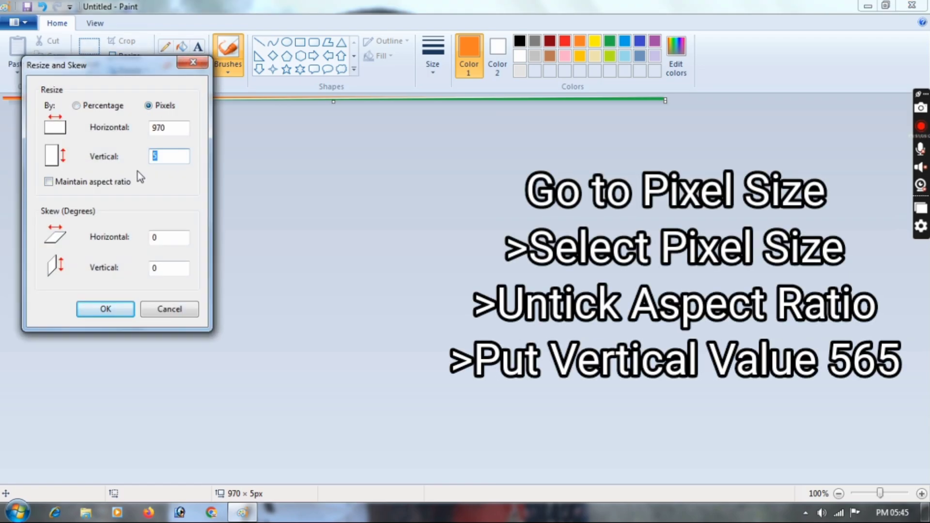
text(565)
key(Return)
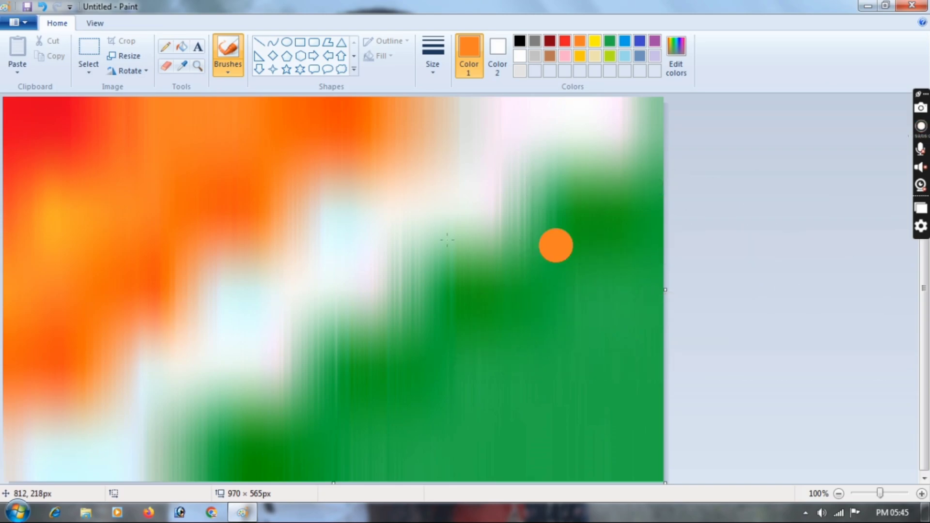
Switch to the plain round brush in black and enlarge it to a thick tip
click(228, 70)
click(224, 92)
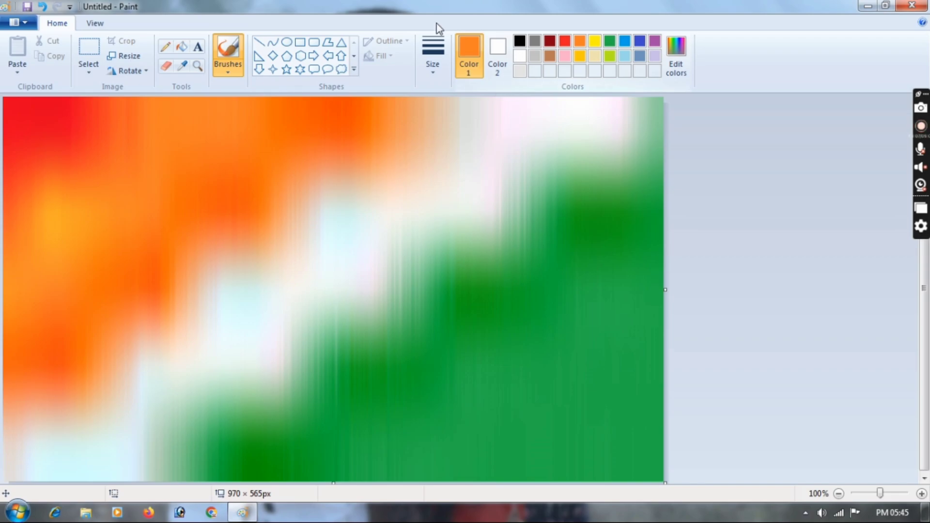
click(520, 42)
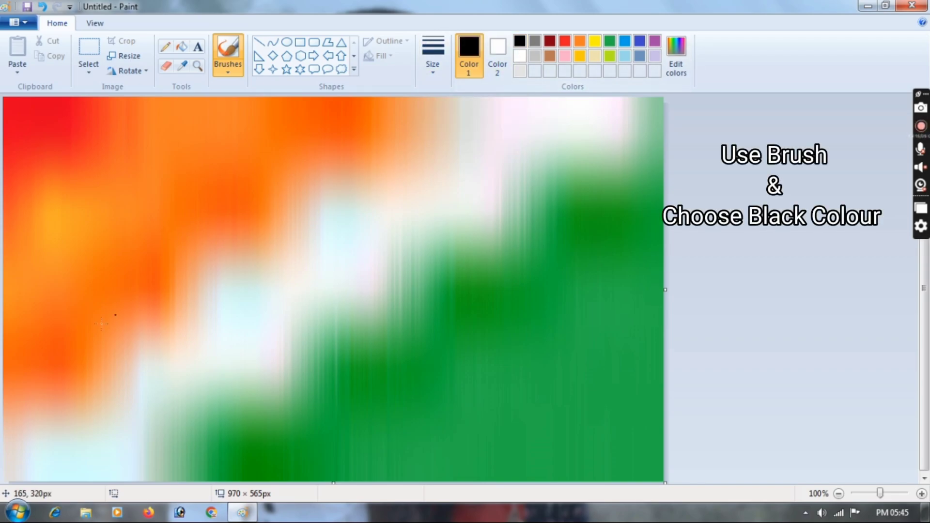
key(ctrl+KP_Add)
key(ctrl+KP_Add)
key(ctrl+KP_Add)
key(ctrl+KP_Add)
key(ctrl+KP_Add)
key(ctrl+KP_Add)
key(ctrl+KP_Add)
key(ctrl+KP_Add)
key(ctrl+KP_Add)
key(ctrl+KP_Add)
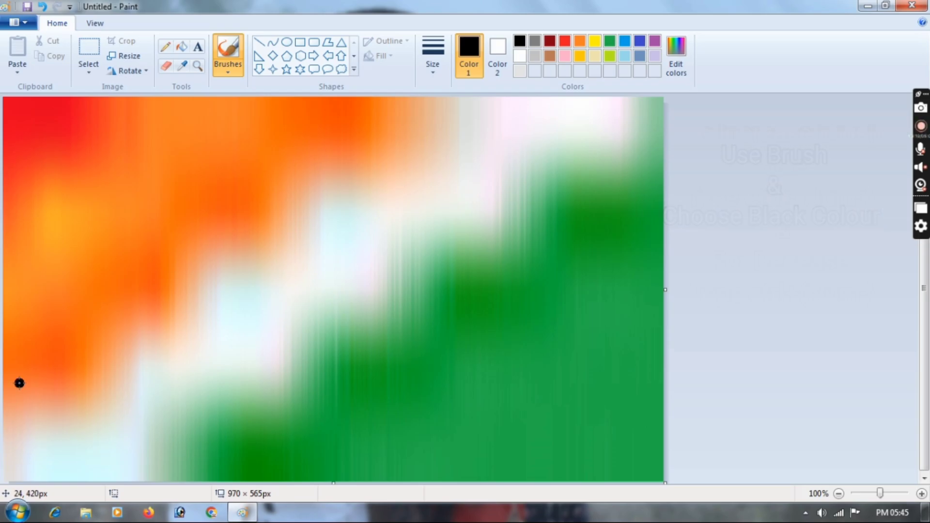
key(ctrl+KP_Add)
key(ctrl+KP_Add)
key(ctrl+KP_Add)
key(ctrl+KP_Add)
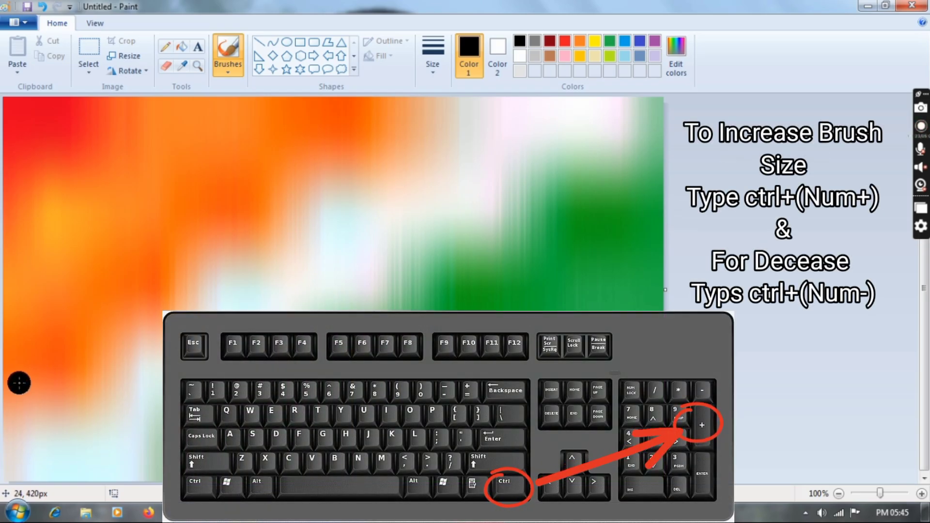
Paint a black silhouette with a round head, a torso and a short upper arm at the centre of the canvas
click(349, 236)
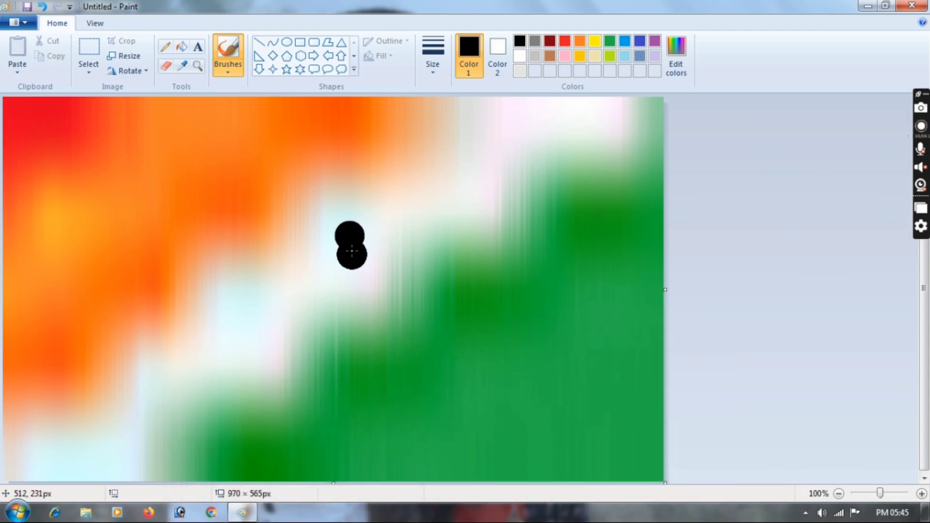
mouse_move(349, 237)
mouse_down()
mouse_move(349, 246)
mouse_move(353, 233)
mouse_move(342, 236)
mouse_up()
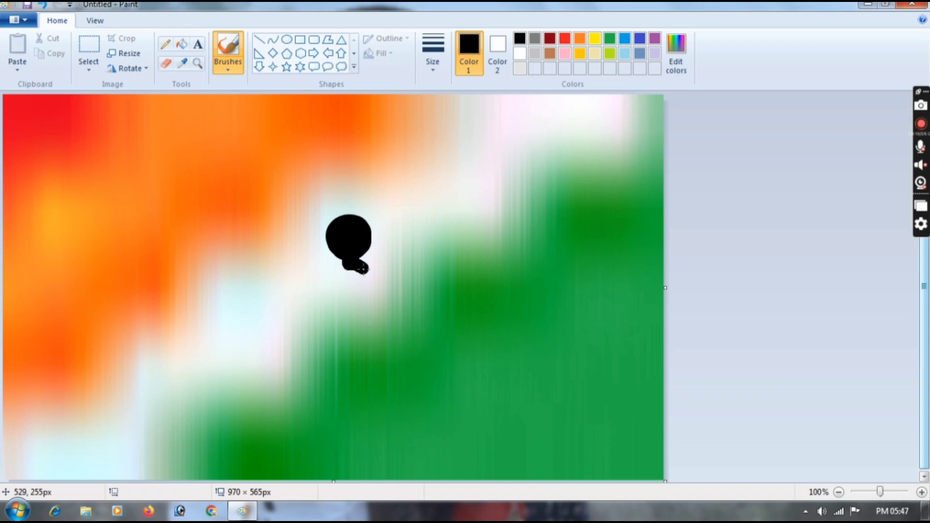
mouse_move(363, 269)
mouse_down()
mouse_move(384, 289)
mouse_move(345, 262)
mouse_move(343, 335)
mouse_up()
mouse_move(356, 293)
mouse_down()
mouse_move(344, 265)
mouse_move(341, 322)
mouse_move(357, 282)
mouse_move(355, 321)
mouse_move(350, 306)
mouse_move(361, 284)
mouse_move(360, 326)
mouse_move(367, 300)
mouse_up()
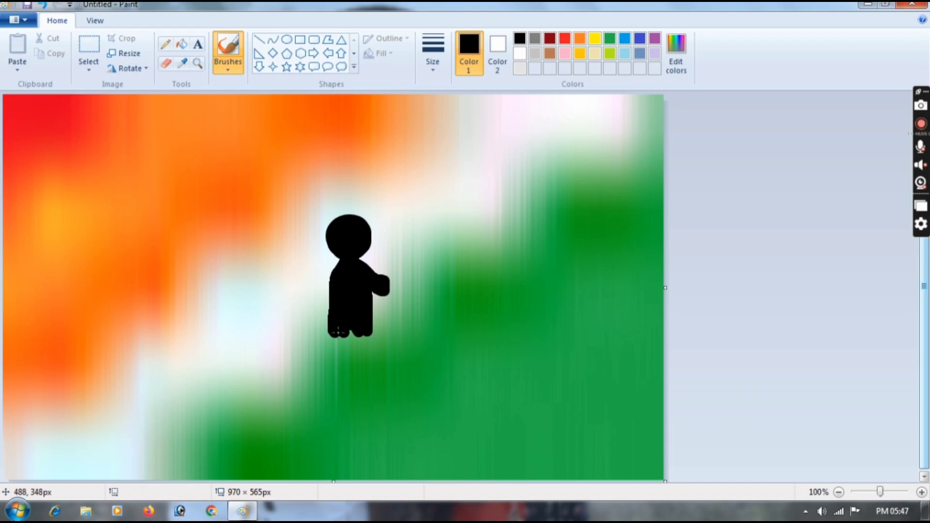
drag(336, 331, 361, 332)
Paint the silhouette's two legs in a walking pose and a short lower arm reaching to the right in black
drag(363, 337, 393, 352)
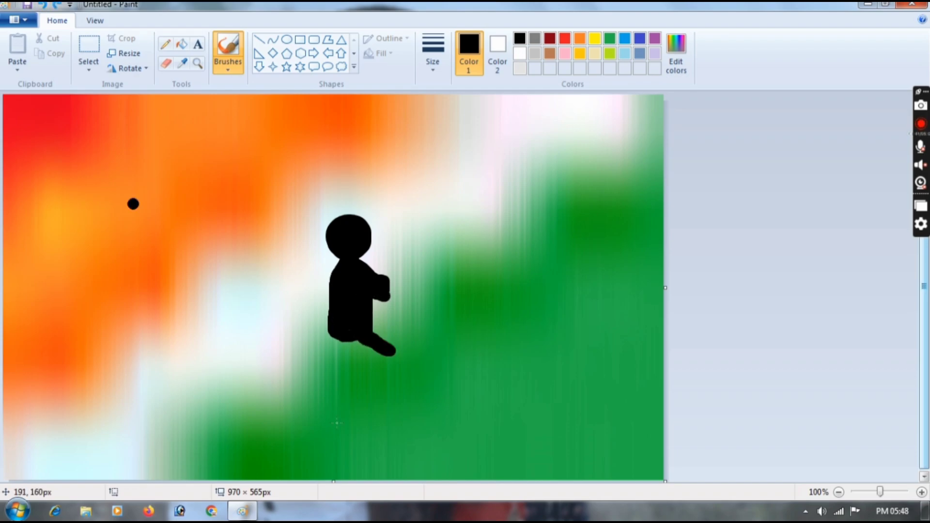
mouse_move(339, 340)
mouse_down()
mouse_move(322, 373)
mouse_move(337, 373)
mouse_move(346, 335)
mouse_move(331, 374)
mouse_move(349, 345)
mouse_move(345, 375)
mouse_move(327, 376)
mouse_move(352, 350)
mouse_move(382, 361)
mouse_move(356, 347)
mouse_up()
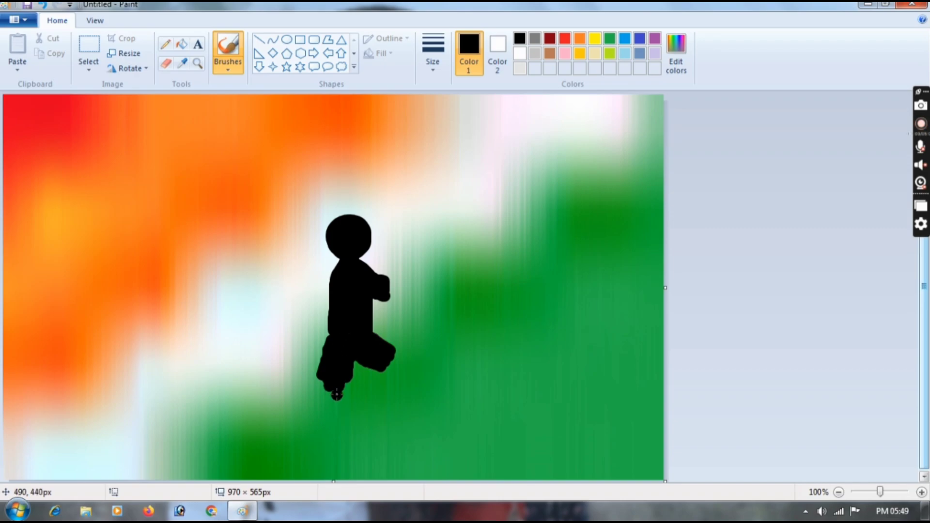
drag(336, 397, 326, 427)
drag(331, 389, 325, 412)
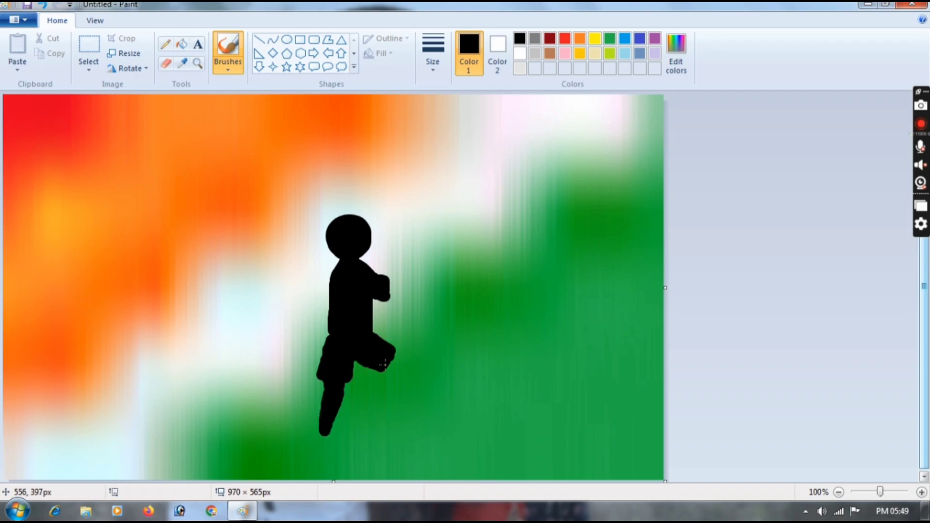
drag(396, 362, 390, 411)
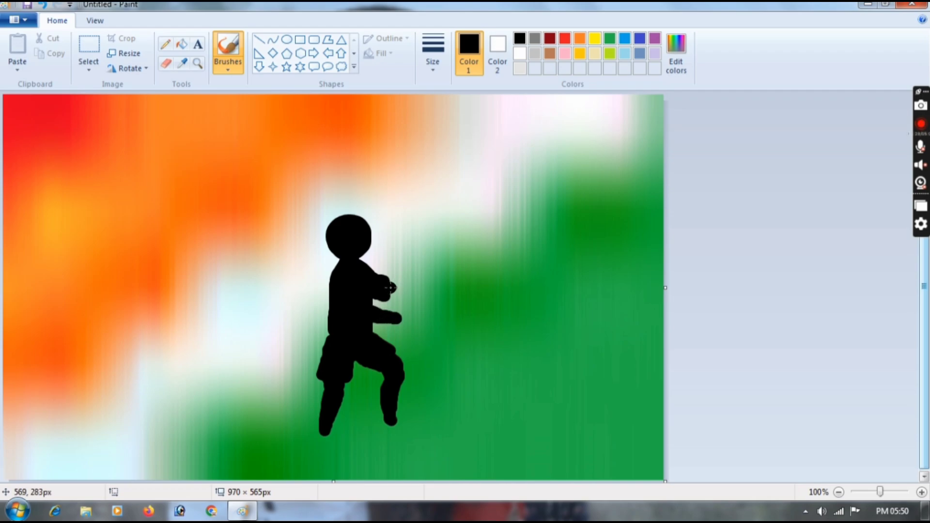
mouse_move(391, 288)
mouse_down()
mouse_move(413, 254)
mouse_move(403, 274)
mouse_up()
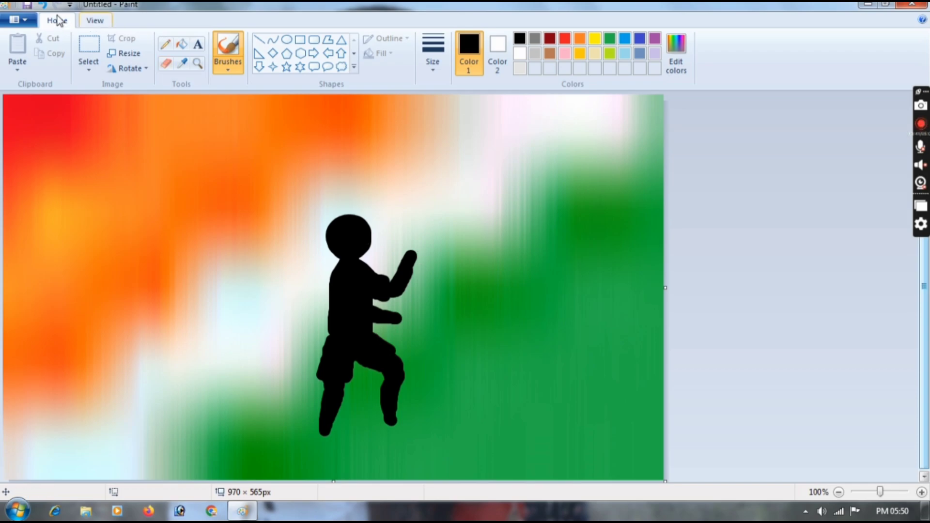
click(43, 4)
click(42, 5)
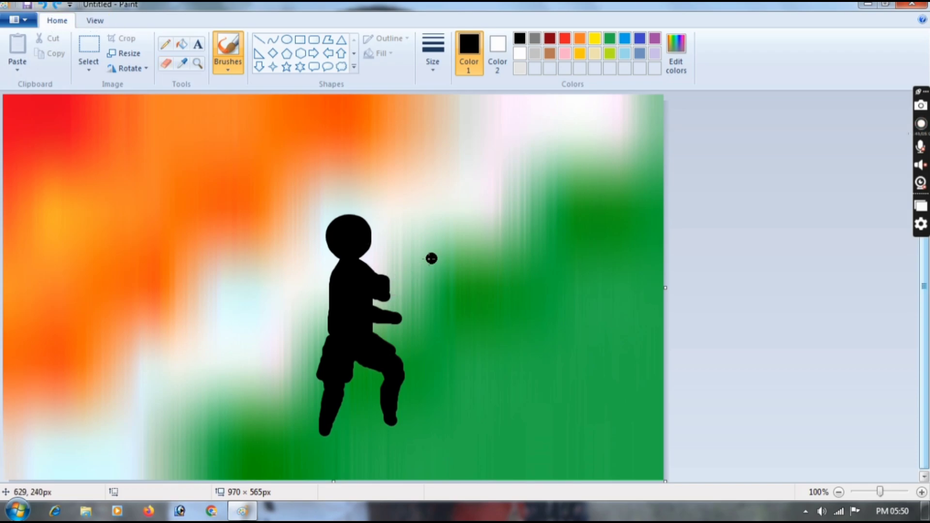
drag(420, 253, 408, 278)
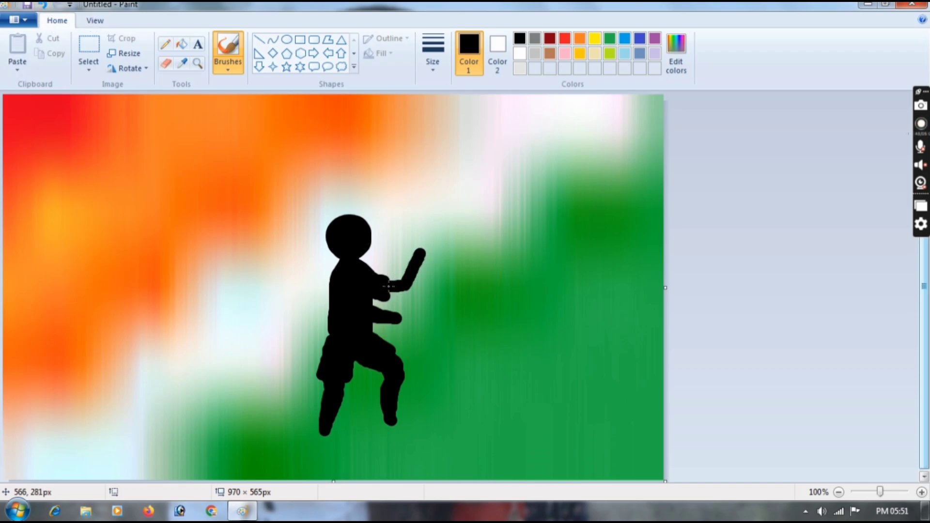
click(42, 4)
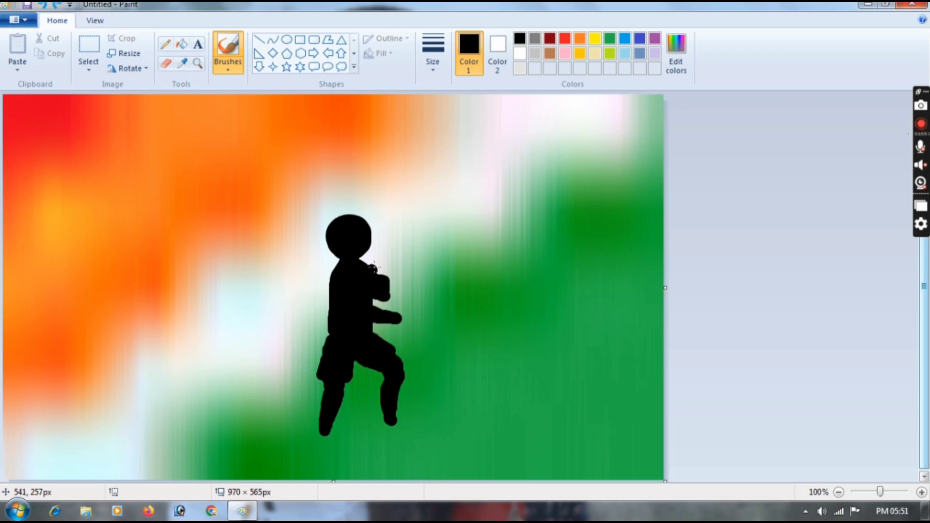
drag(411, 270, 410, 273)
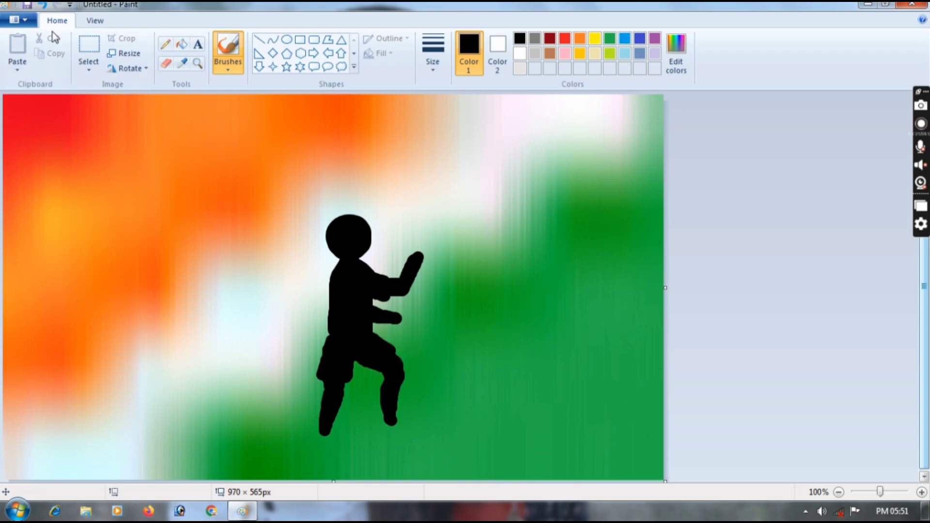
click(43, 4)
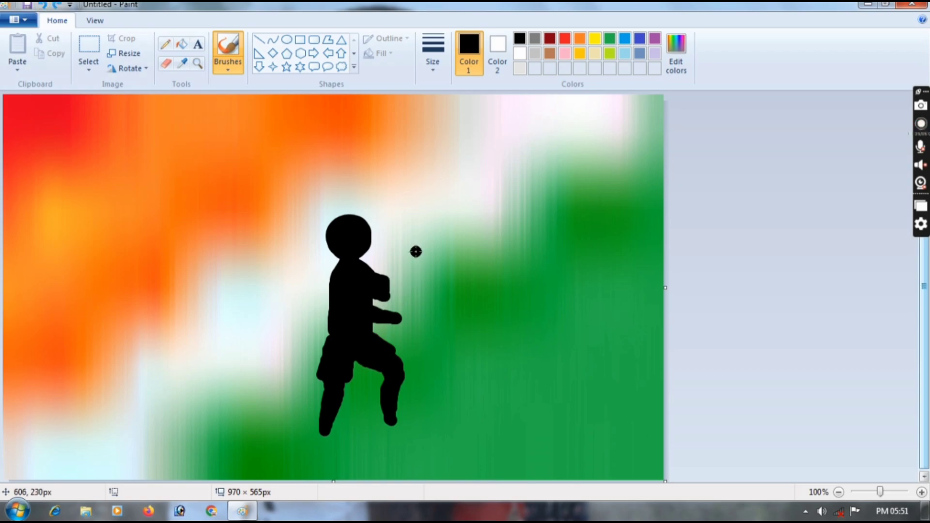
key(ctrl+z)
Paint the silhouette's raised forearm in black, running diagonally from the end of the upper arm up to shoulder height
mouse_move(416, 251)
mouse_down()
mouse_move(400, 285)
mouse_move(389, 285)
mouse_up()
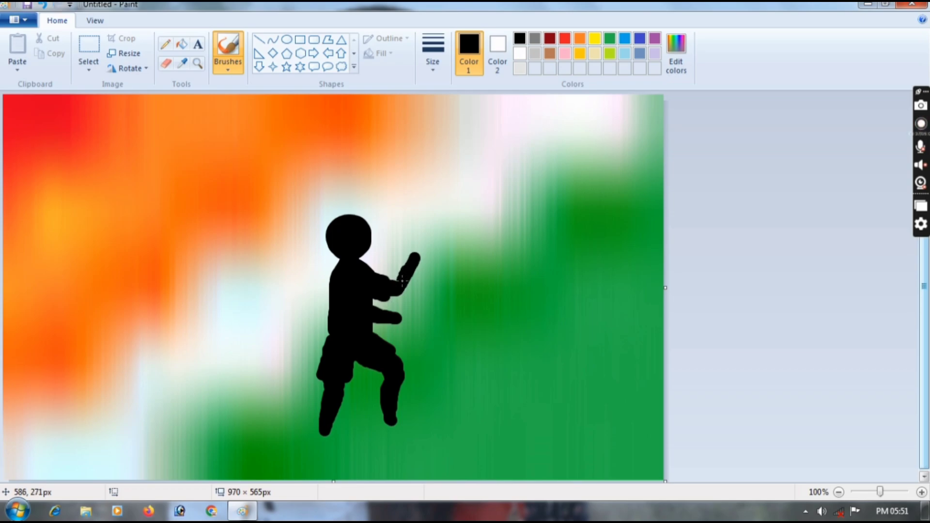
key(ctrl+z)
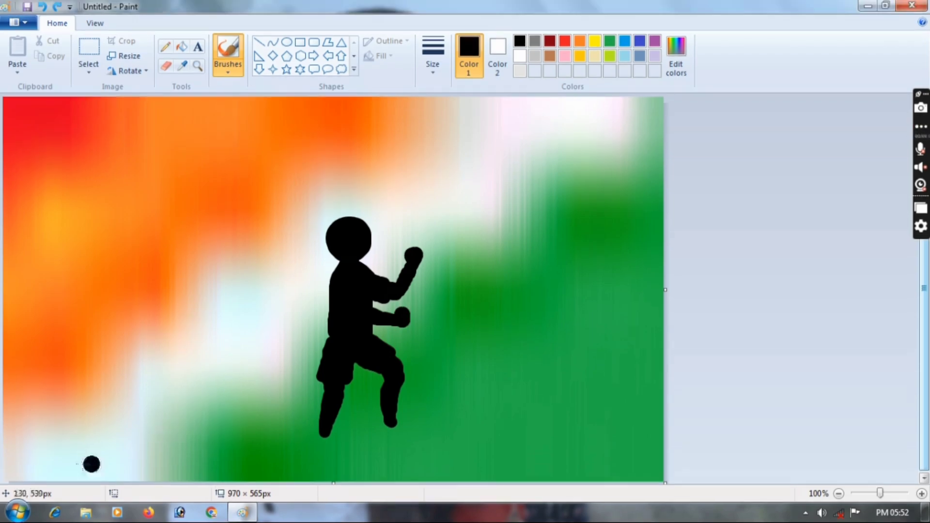
Paint black sloping ground beneath the silhouette's feet, rising from the canvas's lower left corner towards its right edge
mouse_move(11, 468)
mouse_down()
mouse_move(460, 434)
mouse_move(665, 401)
mouse_move(663, 450)
mouse_move(658, 408)
mouse_move(493, 494)
mouse_up()
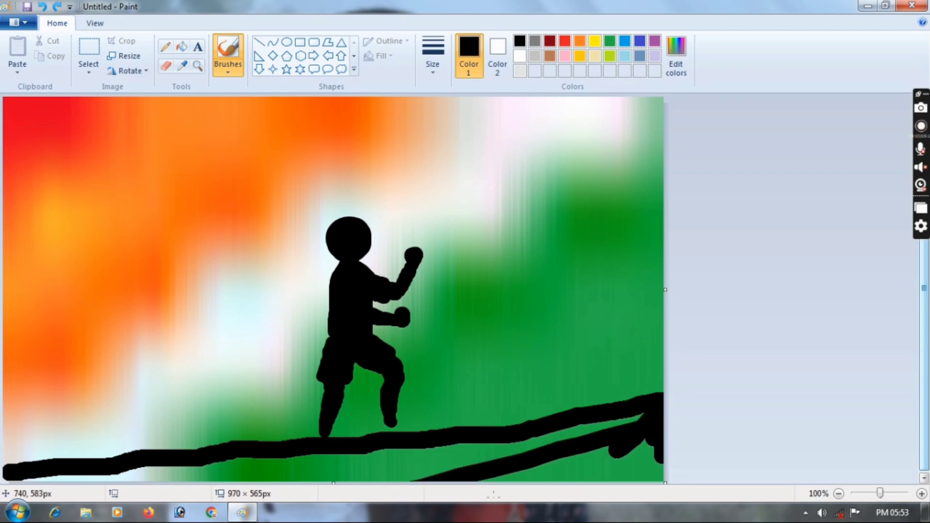
mouse_move(136, 472)
mouse_down()
mouse_move(479, 452)
mouse_move(638, 417)
mouse_move(608, 475)
mouse_move(659, 469)
mouse_move(515, 458)
mouse_move(587, 472)
mouse_move(354, 471)
mouse_move(455, 469)
mouse_move(463, 442)
mouse_move(224, 461)
mouse_move(367, 445)
mouse_up()
drag(182, 460, 113, 475)
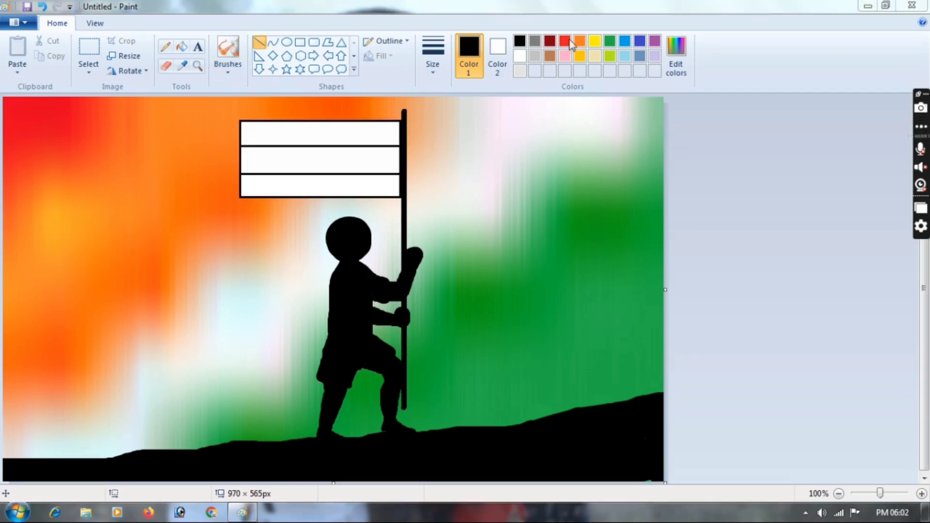
Fill the flag's top stripe with orange and its bottom stripe with green
click(182, 46)
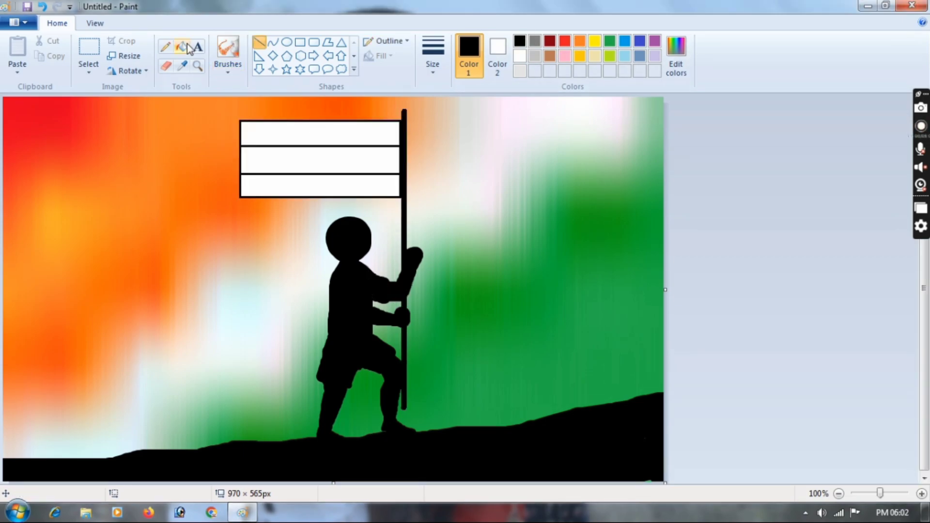
click(580, 40)
click(370, 130)
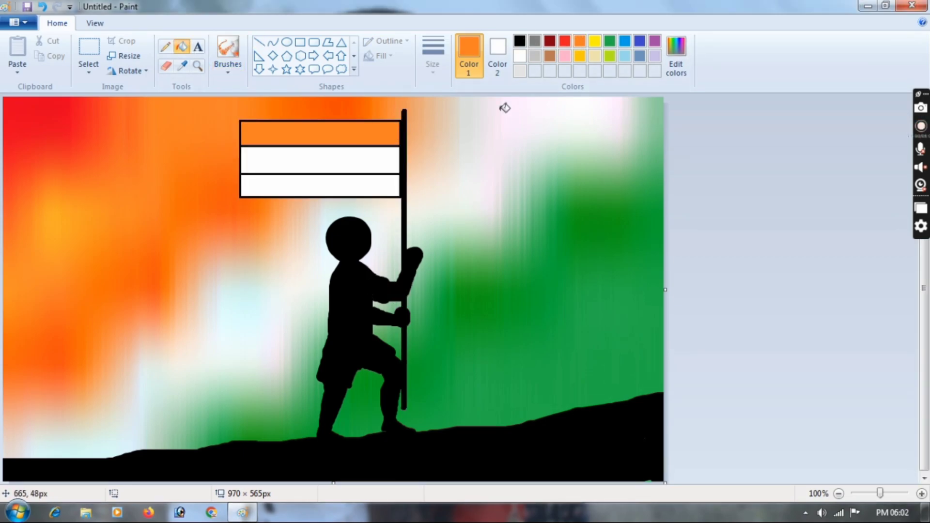
click(610, 41)
click(386, 183)
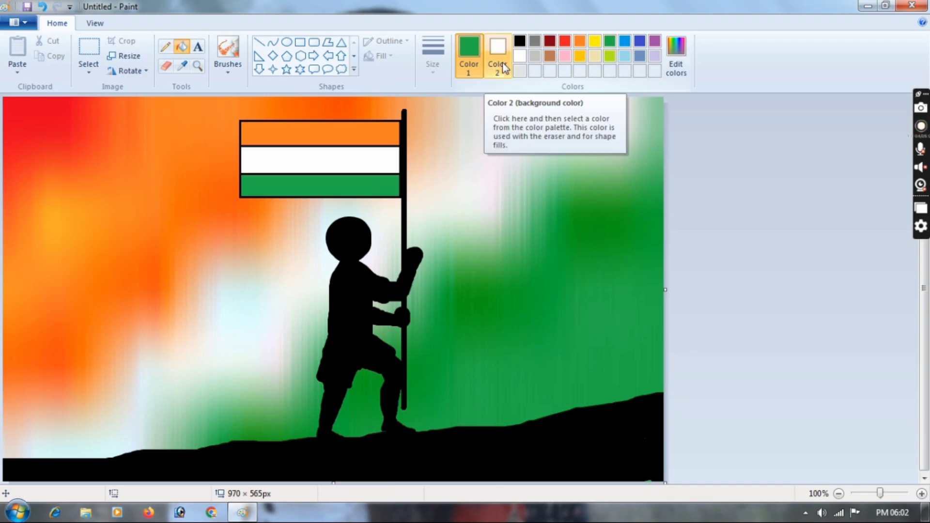
Draw an indigo circle outline in the middle of the flag's white stripe, as tall as the stripe
click(286, 42)
click(639, 42)
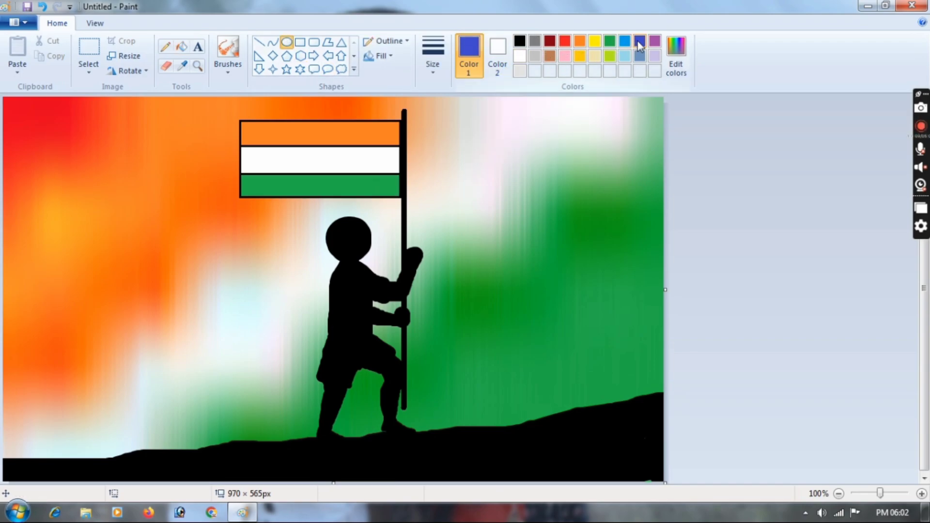
mouse_move(302, 148)
mouse_down()
mouse_move(326, 172)
mouse_move(318, 151)
mouse_move(318, 175)
mouse_move(326, 156)
mouse_move(310, 169)
mouse_up()
click(723, 176)
click(259, 42)
click(715, 196)
click(720, 175)
click(707, 180)
click(692, 180)
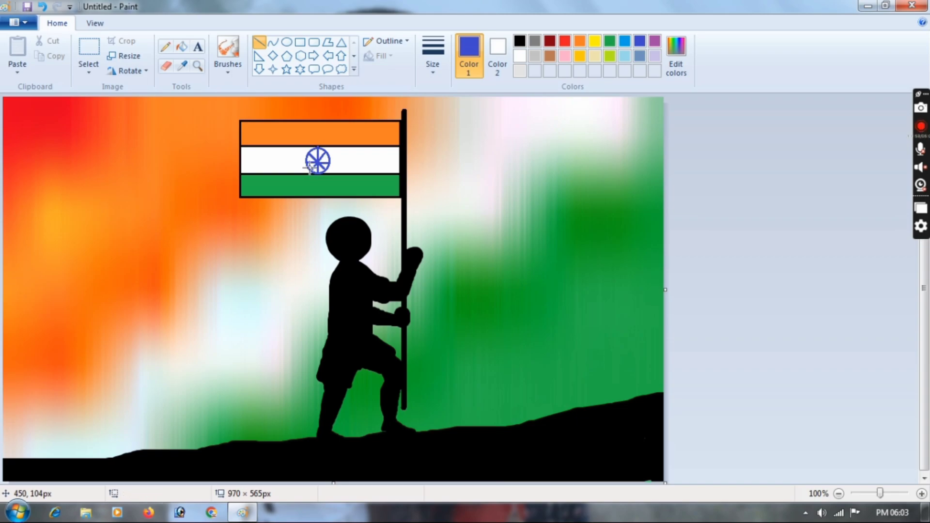
click(616, 202)
click(42, 6)
click(40, 2)
click(40, 2)
click(40, 3)
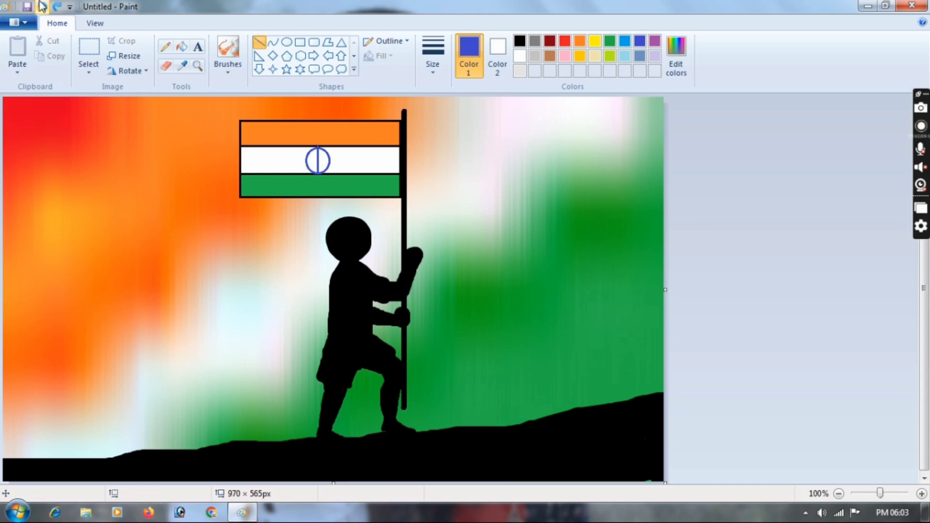
click(40, 3)
Draw straight indigo spokes at several angles across the flag's circle, using the thinnest line width
click(435, 63)
click(437, 91)
mouse_move(312, 152)
mouse_down()
mouse_move(322, 171)
mouse_move(318, 162)
mouse_move(310, 168)
mouse_up()
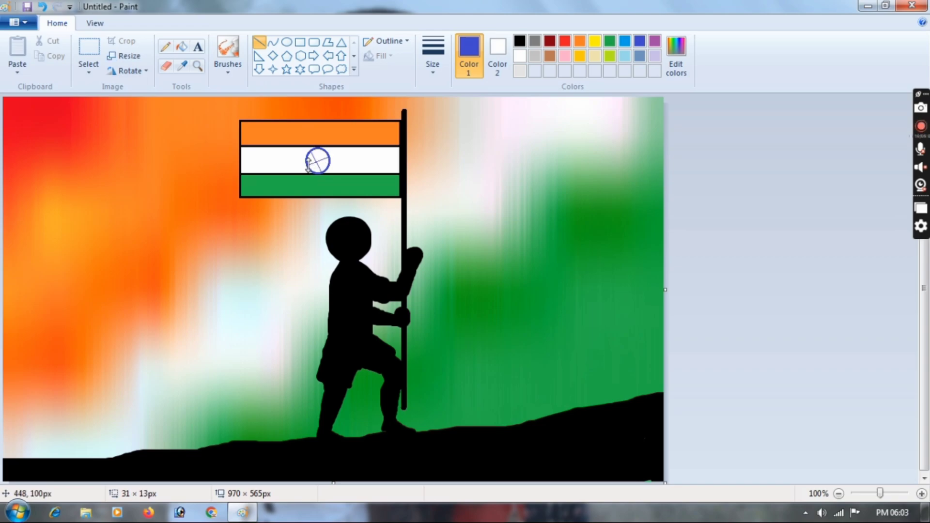
click(298, 136)
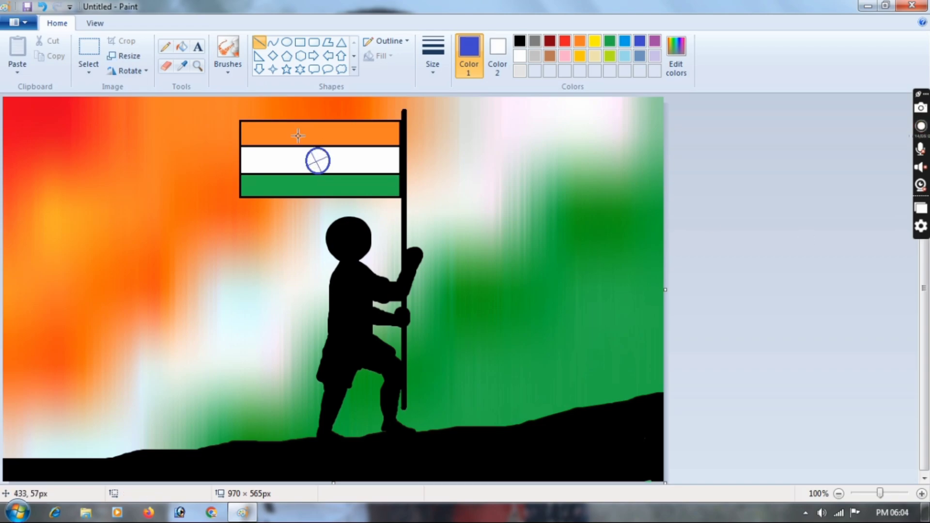
drag(321, 148, 332, 163)
click(711, 214)
click(770, 199)
click(766, 199)
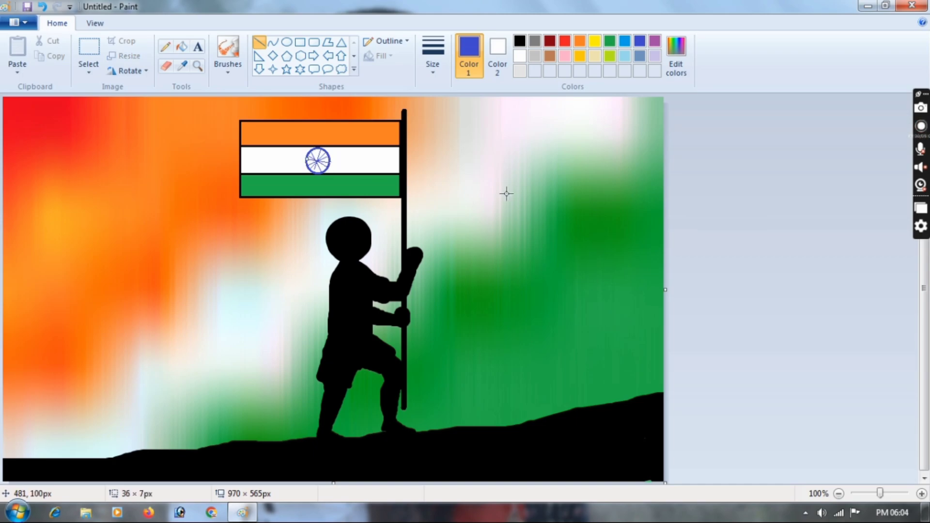
click(730, 195)
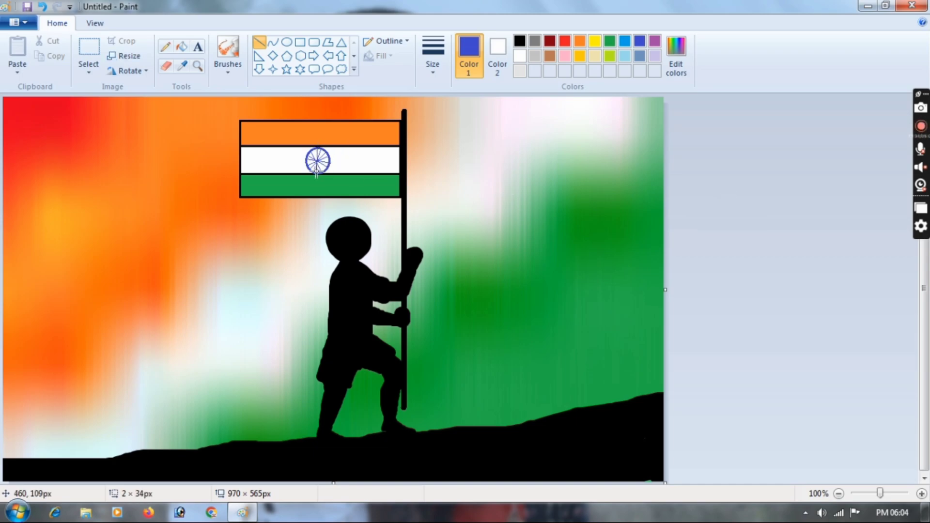
click(764, 218)
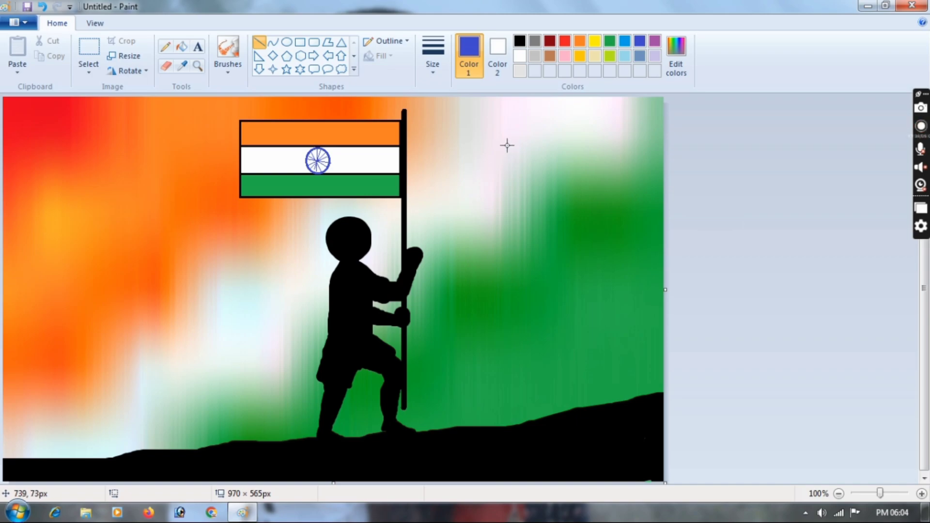
Draw thicker indigo spokes over the thin ones in the flag's circle: vertical, horizontal and diagonal
click(427, 73)
click(451, 119)
drag(316, 149, 317, 170)
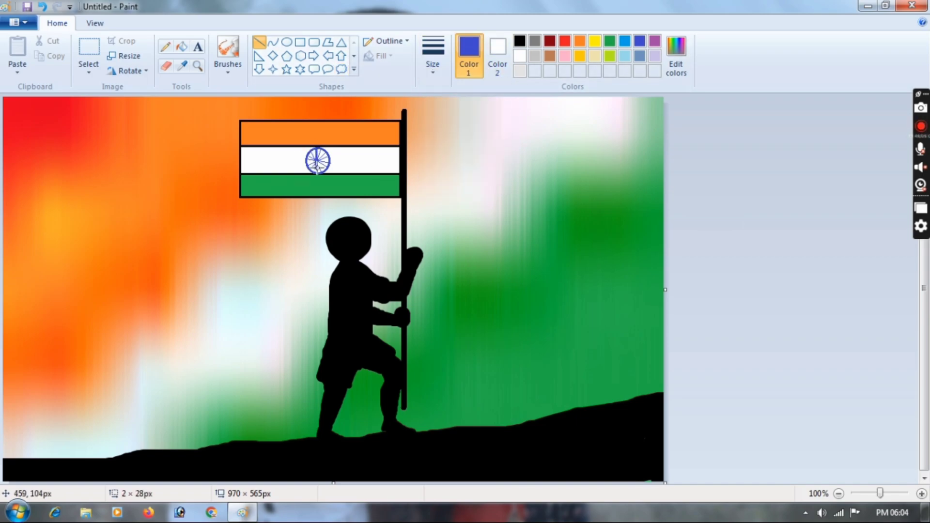
click(473, 241)
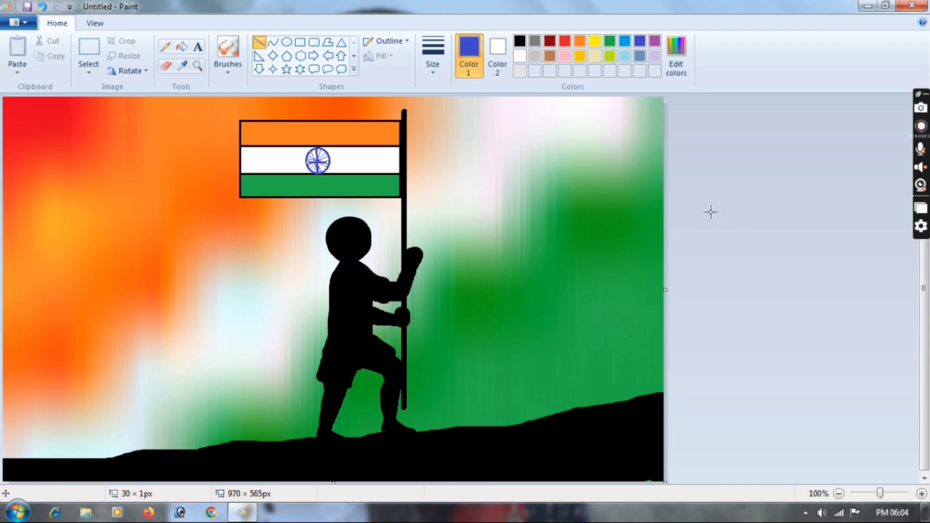
click(323, 153)
mouse_move(321, 160)
mouse_down()
mouse_move(310, 168)
mouse_move(325, 170)
mouse_up()
click(693, 192)
click(713, 269)
Draw a black curve about 161 px tall, bulging to the left, near the canvas's upper left corner
click(519, 40)
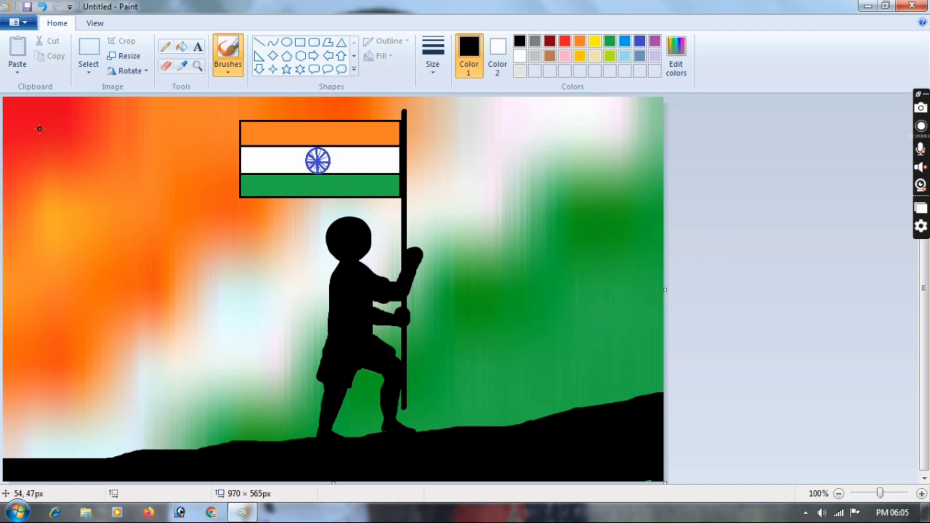
click(273, 43)
drag(61, 132, 62, 242)
drag(49, 195, 15, 185)
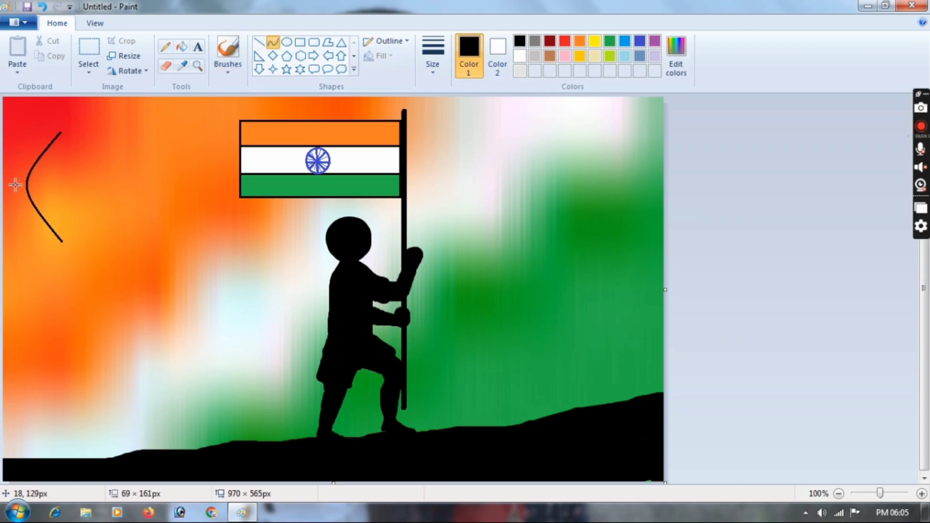
click(758, 202)
drag(107, 129, 115, 192)
drag(100, 129, 107, 230)
drag(109, 188, 145, 191)
key(ctrl+z)
drag(71, 133, 73, 245)
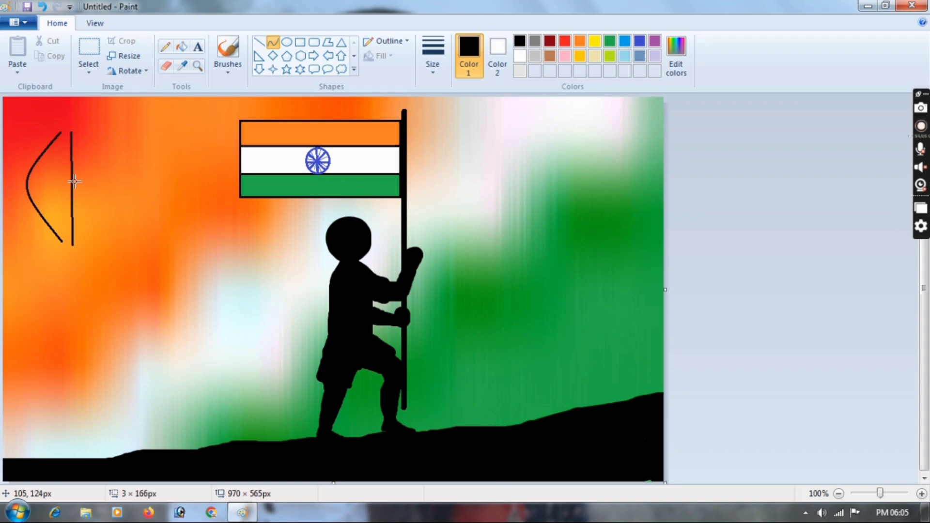
drag(75, 182, 114, 172)
key(ctrl+z)
Draw a second black curve over the first, bulging to the left, and flip it horizontally
drag(65, 131, 63, 240)
drag(63, 186, 16, 183)
right_click(39, 184)
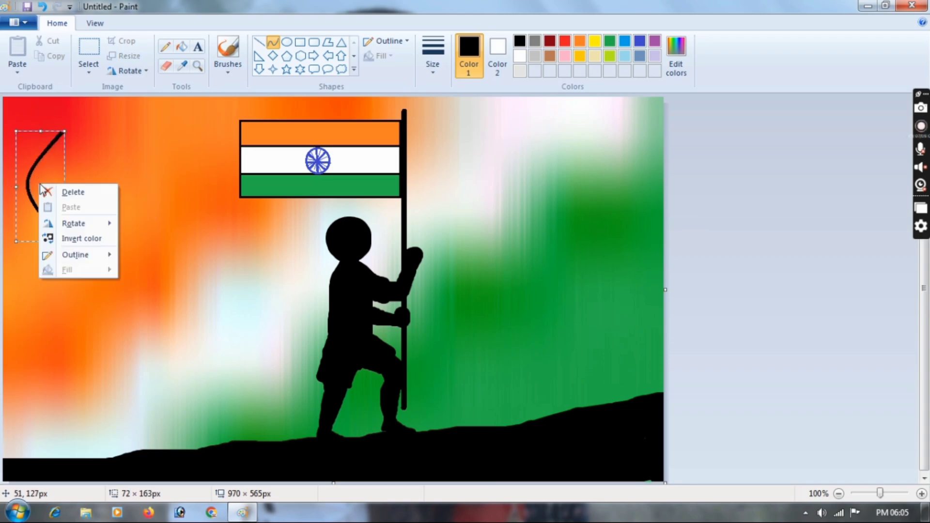
mouse_move(97, 224)
click(172, 270)
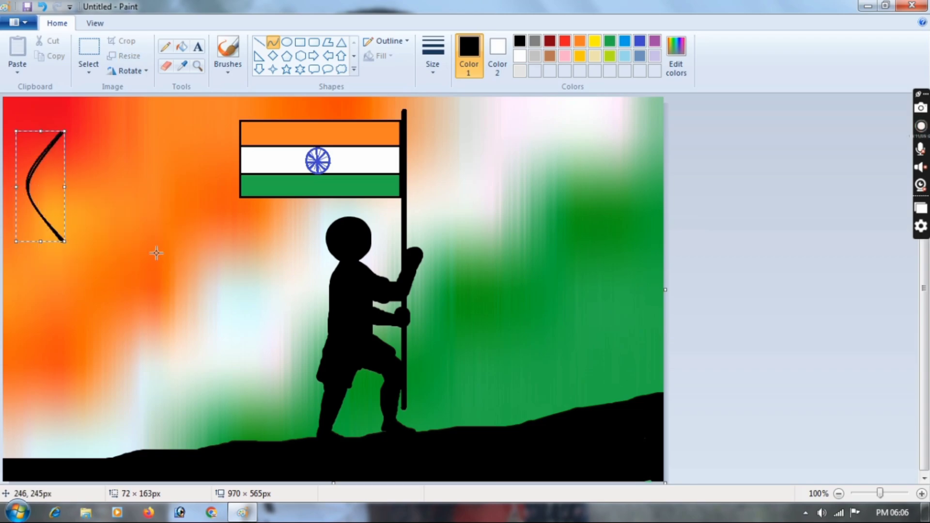
right_click(44, 208)
mouse_move(98, 248)
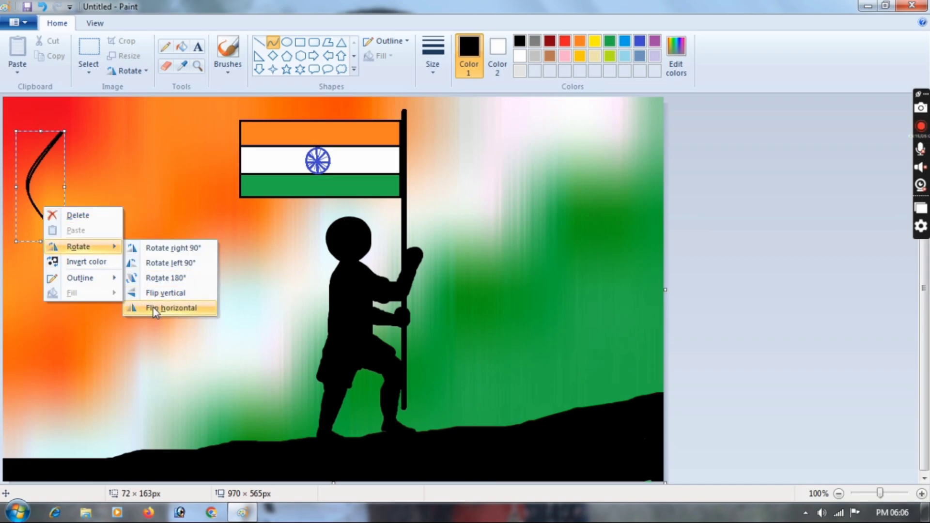
click(150, 308)
Move the flipped curve to the right of the first one so the two form the sides of a lantern shape
drag(63, 182, 98, 187)
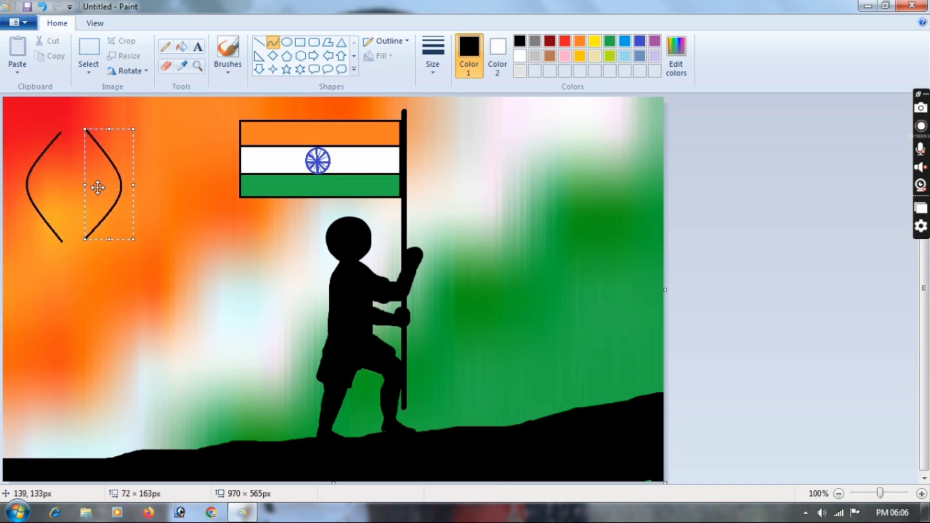
right_click(99, 188)
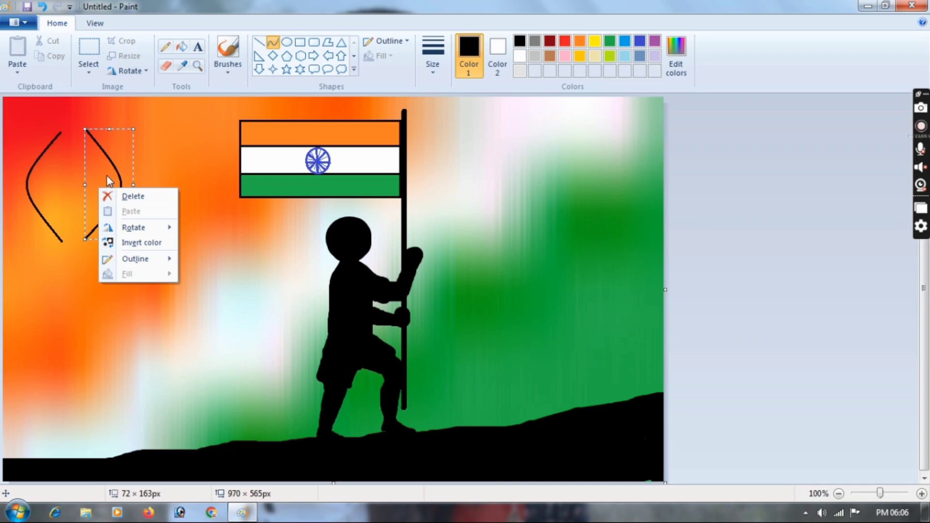
click(113, 178)
drag(108, 181, 114, 180)
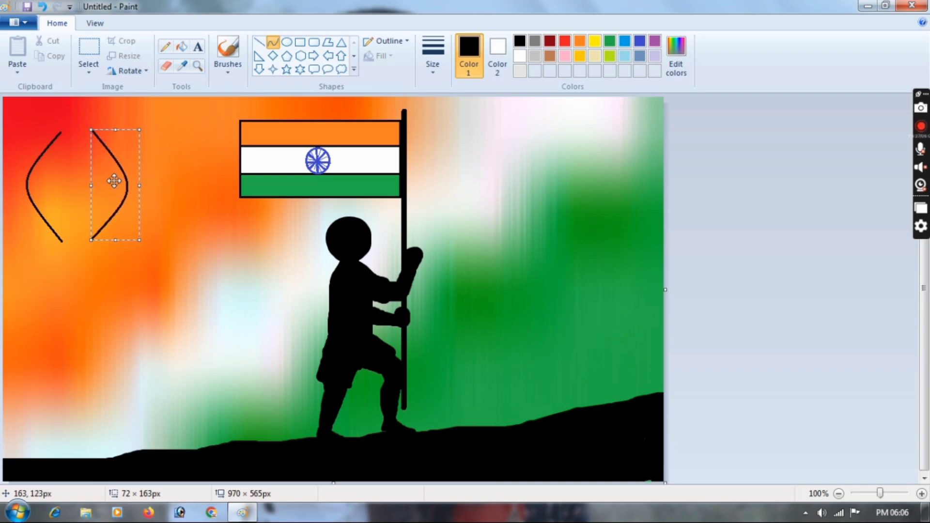
click(727, 196)
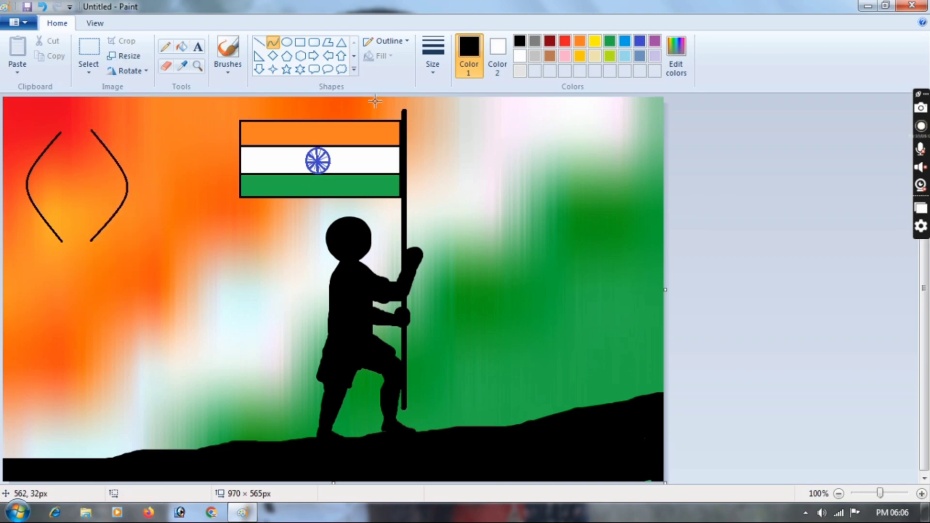
Close the lantern shape with straight black lines joining the top ends and the bottom ends of its side curves
click(259, 42)
drag(59, 132, 91, 131)
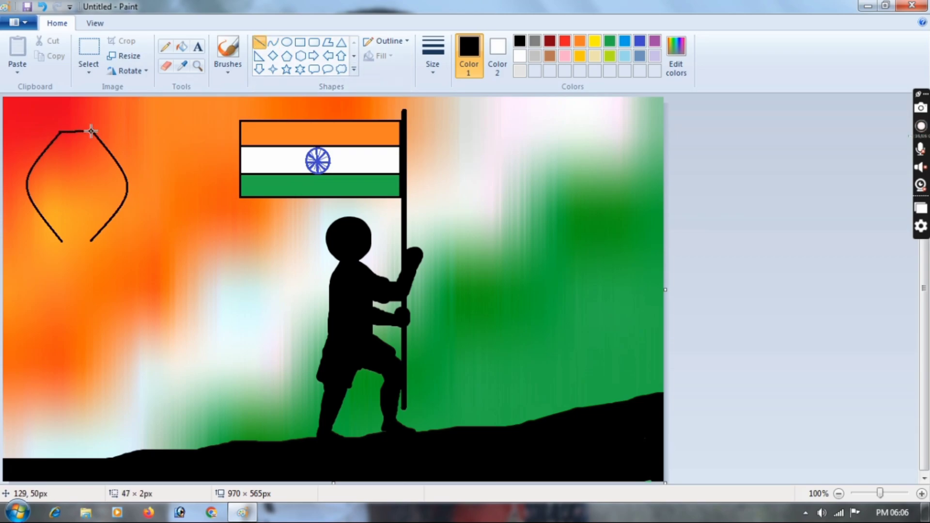
click(691, 180)
drag(60, 240, 92, 241)
Draw two curved black ribs inside the lantern from top to bottom, one bulging left and one bulging right
click(272, 42)
drag(71, 131, 72, 237)
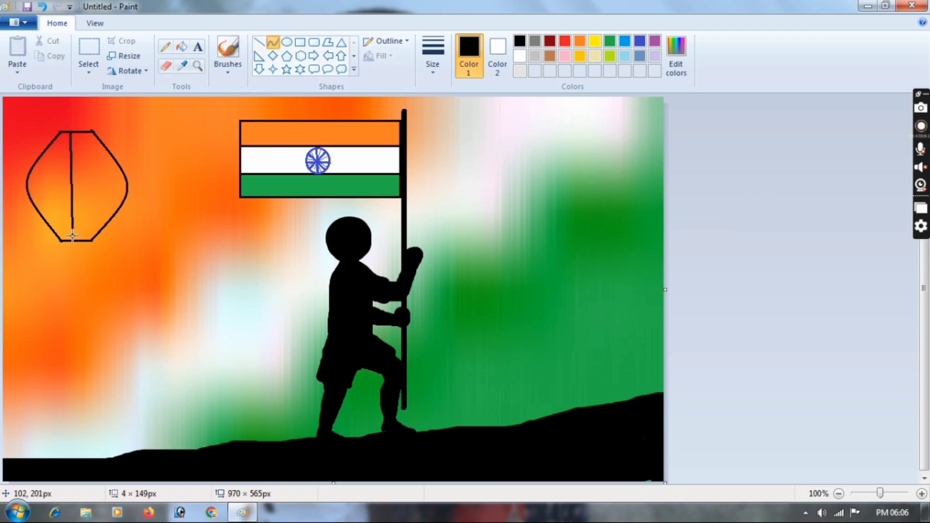
drag(72, 194, 35, 184)
click(700, 192)
click(858, 177)
drag(83, 132, 86, 240)
drag(85, 187, 121, 188)
click(708, 186)
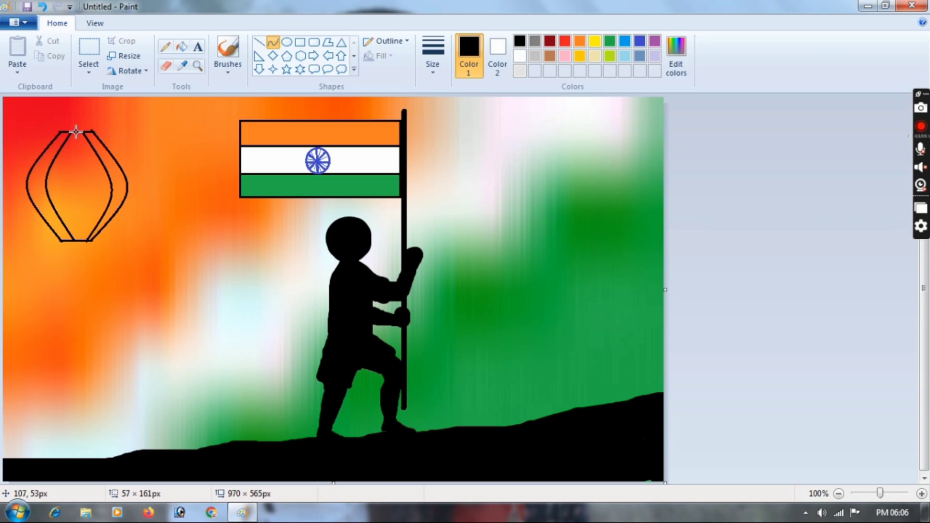
Draw a shallower curved rib bulging left between the lantern's two inner ribs, from its top edge to its bottom edge
drag(76, 132, 79, 240)
drag(75, 194, 61, 189)
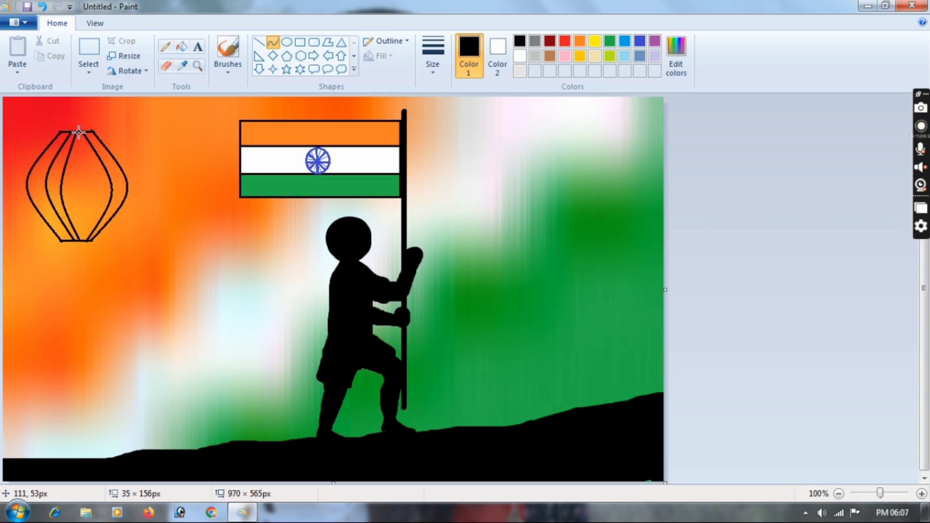
Draw two more slim black curved ribs in the middle of the lantern, running from its top edge to its bottom edge
drag(78, 132, 83, 239)
drag(84, 182, 100, 189)
click(736, 145)
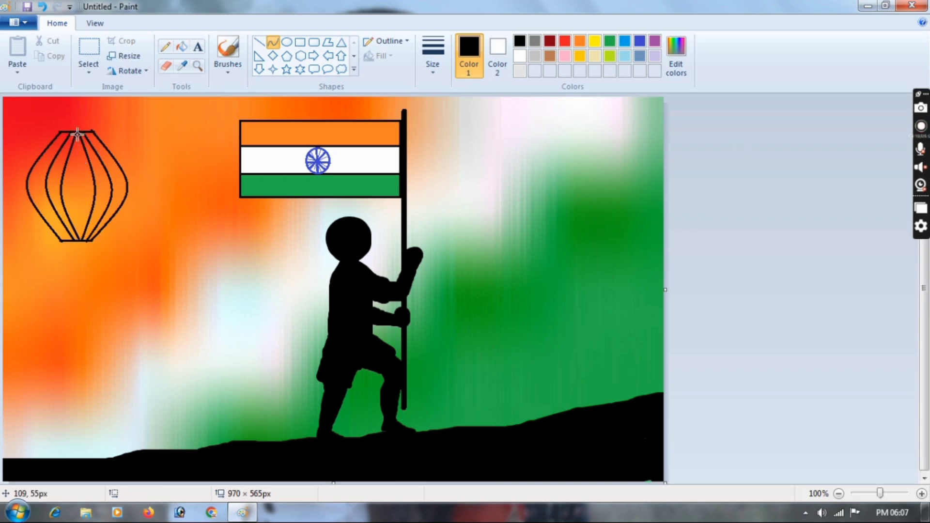
drag(77, 134, 82, 239)
drag(81, 189, 78, 189)
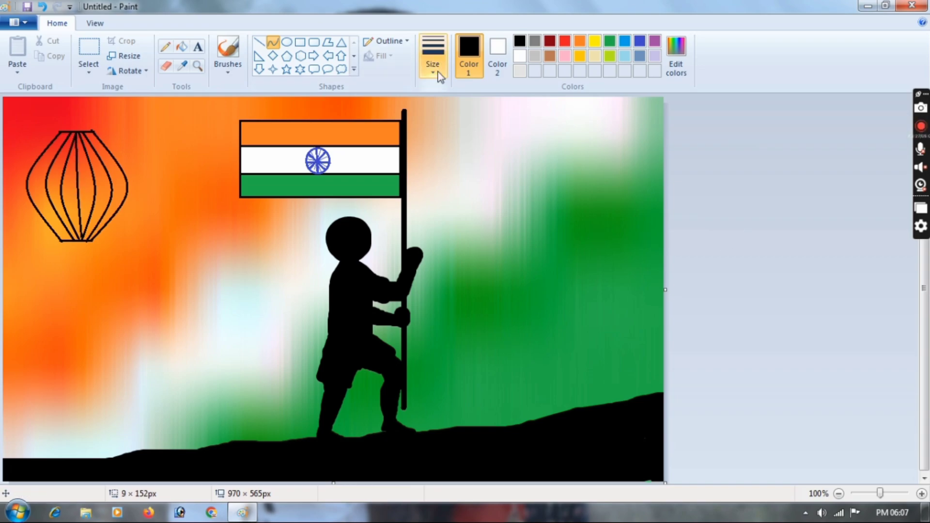
Thicken the lantern's top and bottom edges with heavier horizontal black lines about 51 px long
click(439, 76)
click(481, 174)
drag(66, 133, 93, 132)
key(ctrl+z)
click(712, 200)
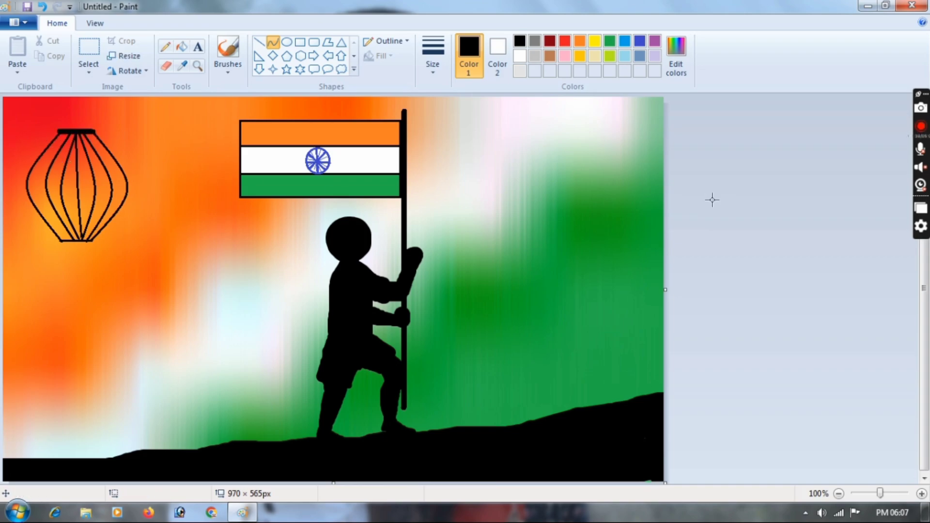
drag(57, 239, 93, 239)
key(ctrl+z)
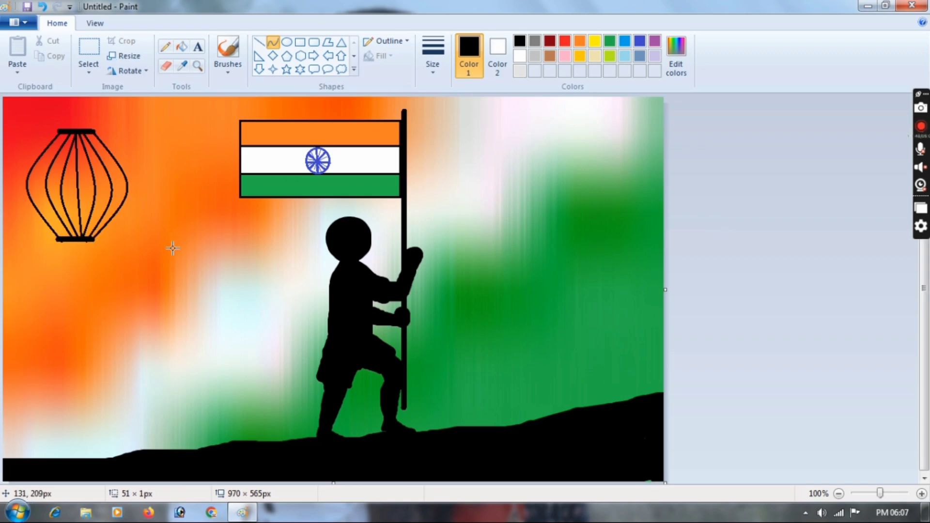
click(877, 239)
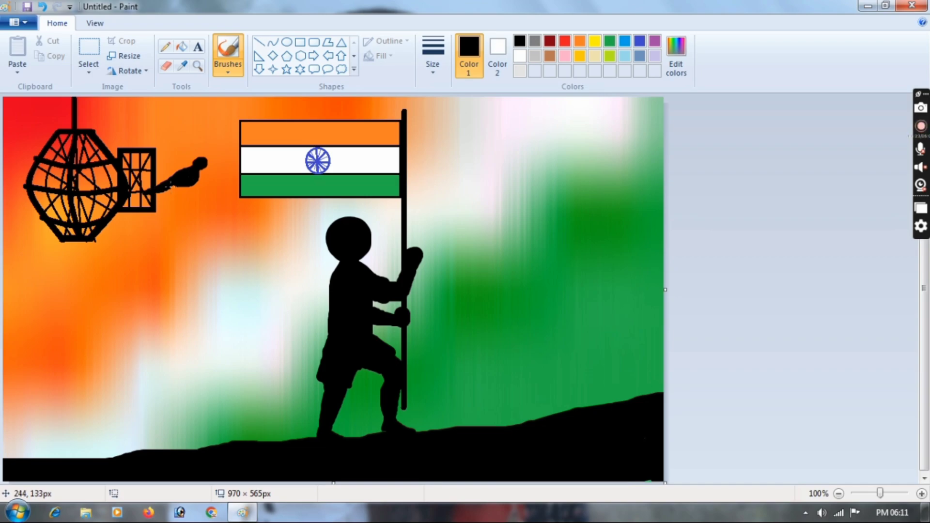
Brush in the black bird's body, beak, tail and raised wings beside the cage's open door
mouse_move(193, 171)
mouse_down()
mouse_move(149, 140)
mouse_move(188, 165)
mouse_up()
mouse_move(183, 130)
mouse_down()
mouse_move(192, 165)
mouse_move(193, 156)
mouse_up()
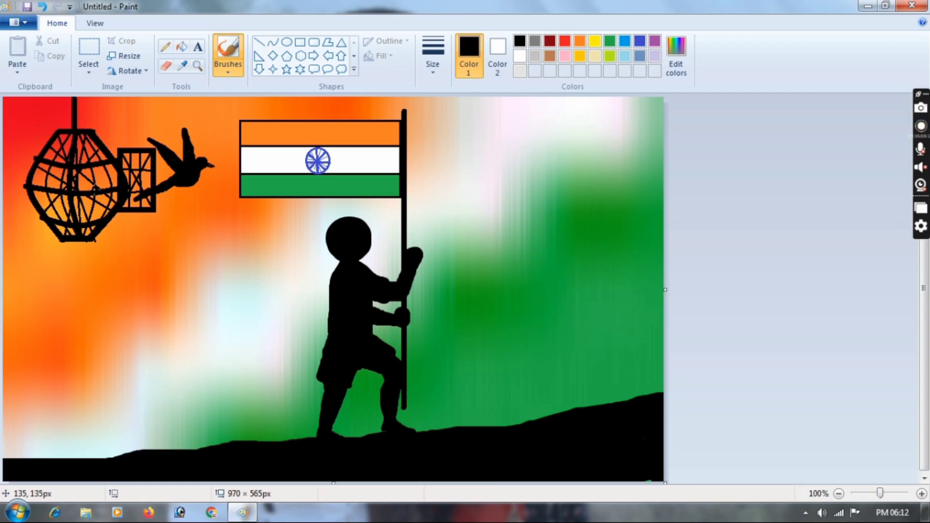
Draw a thick black rounded rectangle as a cap on top of the birdcage, around its hanging rod
click(314, 42)
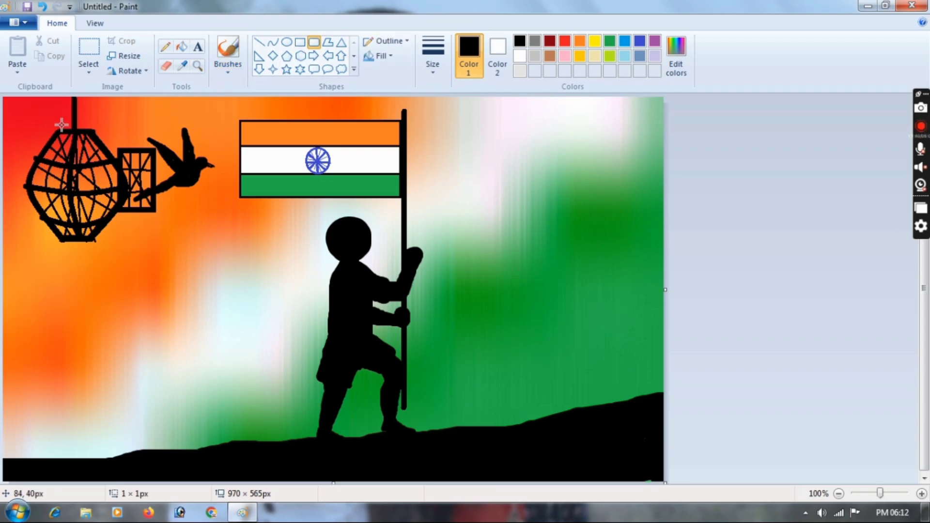
drag(61, 125, 89, 132)
click(757, 188)
click(433, 62)
click(464, 176)
drag(60, 119, 88, 132)
click(691, 187)
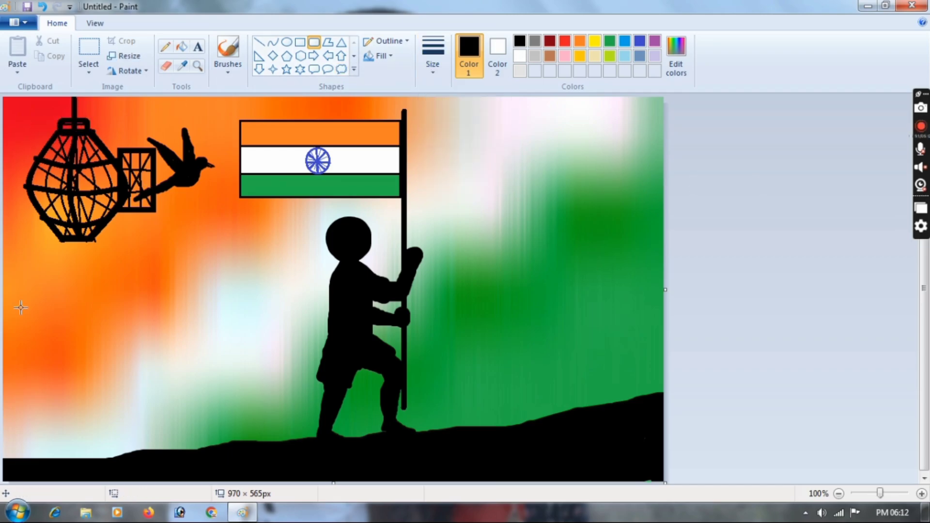
Add a rounded-rectangle base about 72 × 12 px under the cage and a smaller one about 25 × 16 px above its cap
mouse_move(53, 241)
mouse_down()
mouse_move(57, 250)
mouse_move(102, 251)
mouse_up()
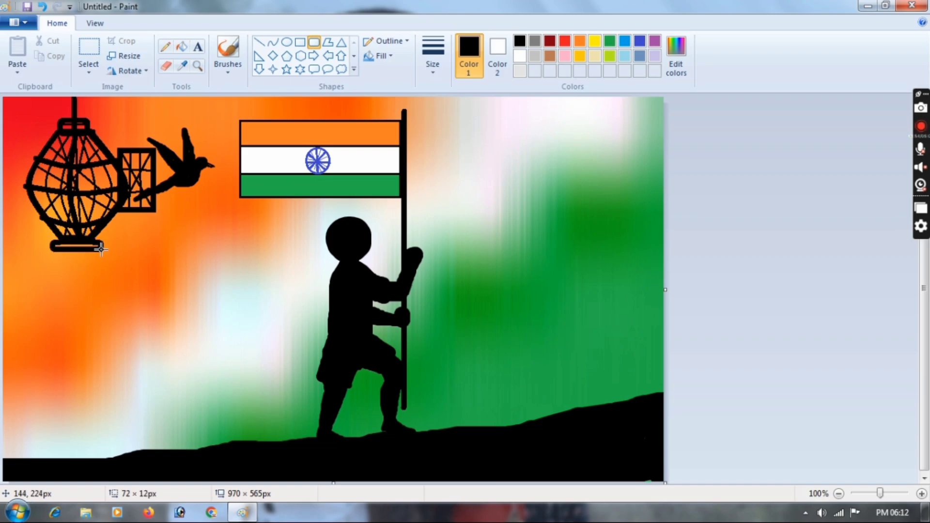
click(844, 155)
drag(65, 112, 82, 123)
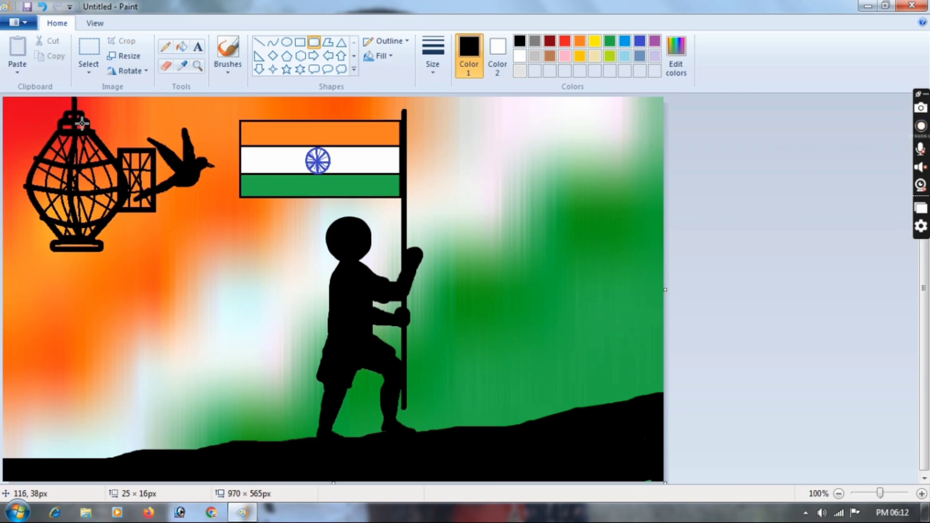
click(627, 150)
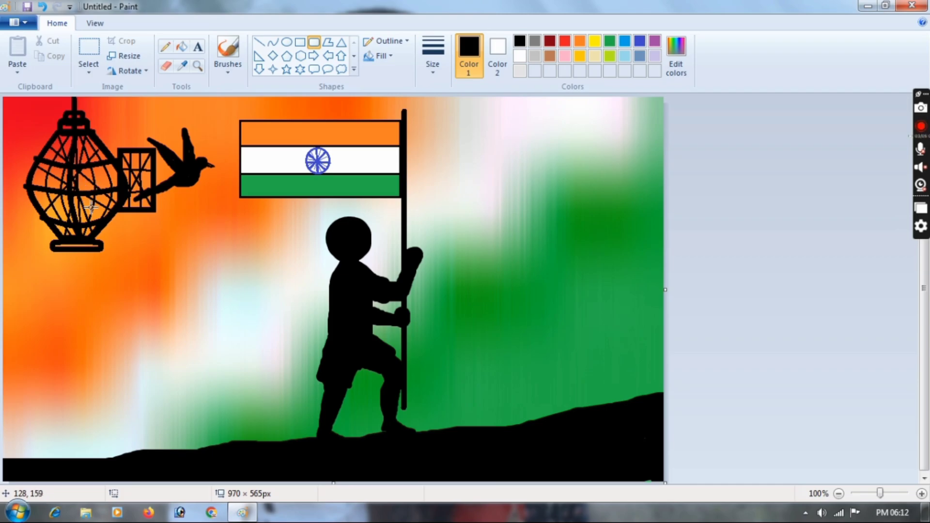
Try to draw a rounded rectangle across the middle of the cage
mouse_move(49, 170)
mouse_down()
mouse_move(108, 177)
mouse_move(114, 187)
mouse_up()
key(ctrl+z)
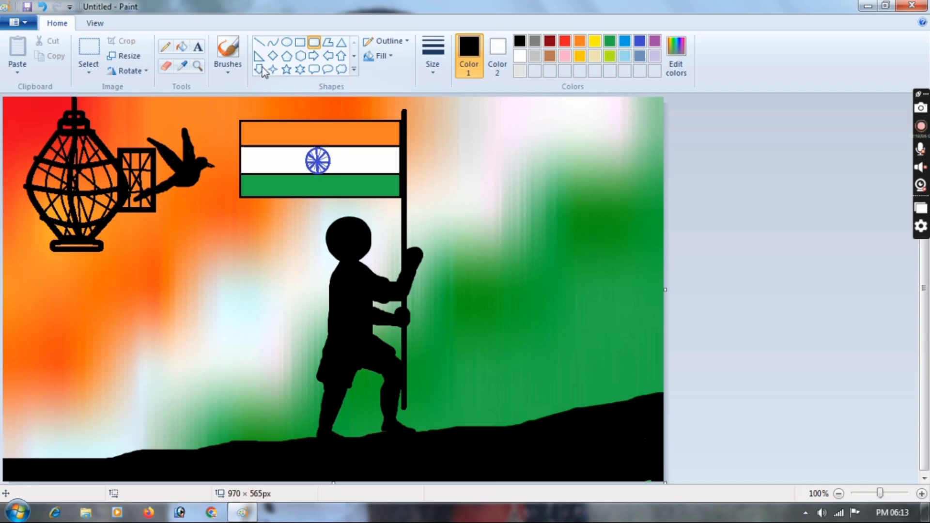
Switch to the brush with black as the painting color
click(228, 48)
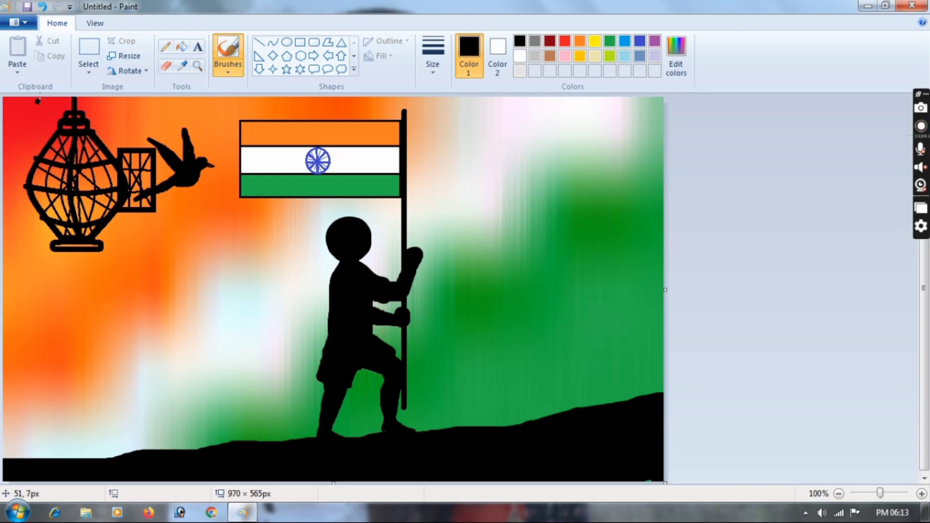